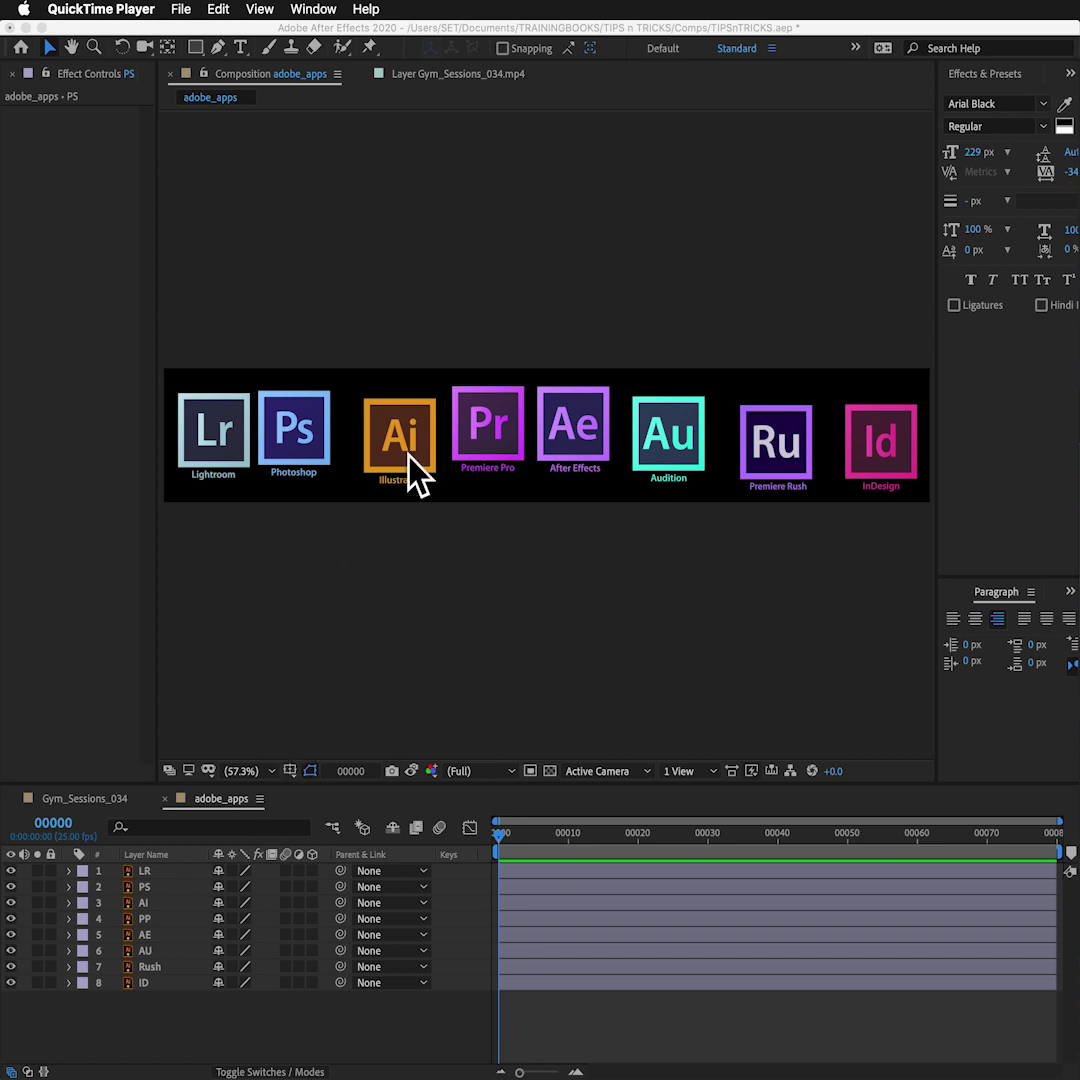
# - Nudge the Photoshop icon slightly down and to the right, then select the LR layer
pyautogui.click(293, 430)
pyautogui.moveTo(291, 426); pyautogui.dragTo(311, 456)
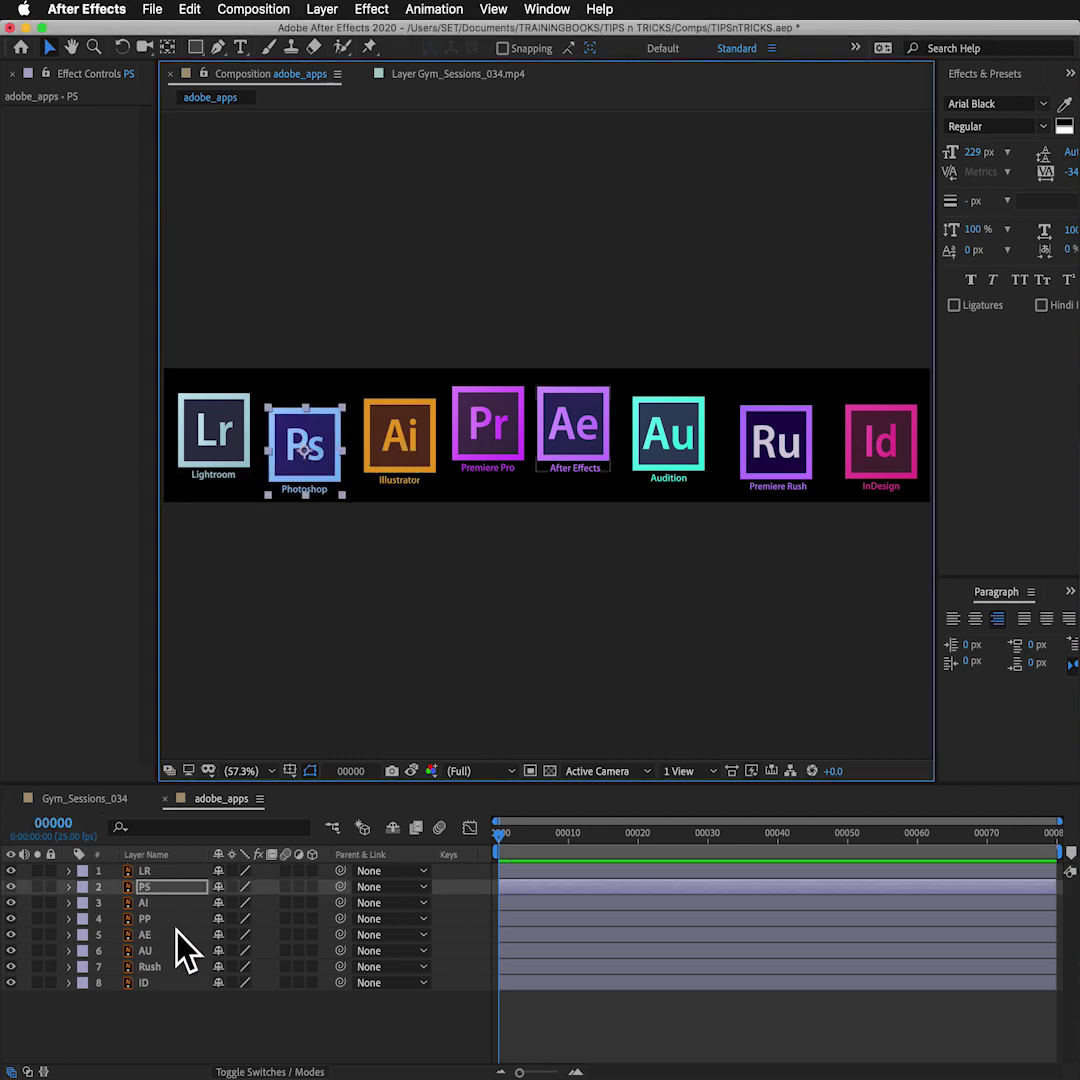
pyautogui.click(163, 872)
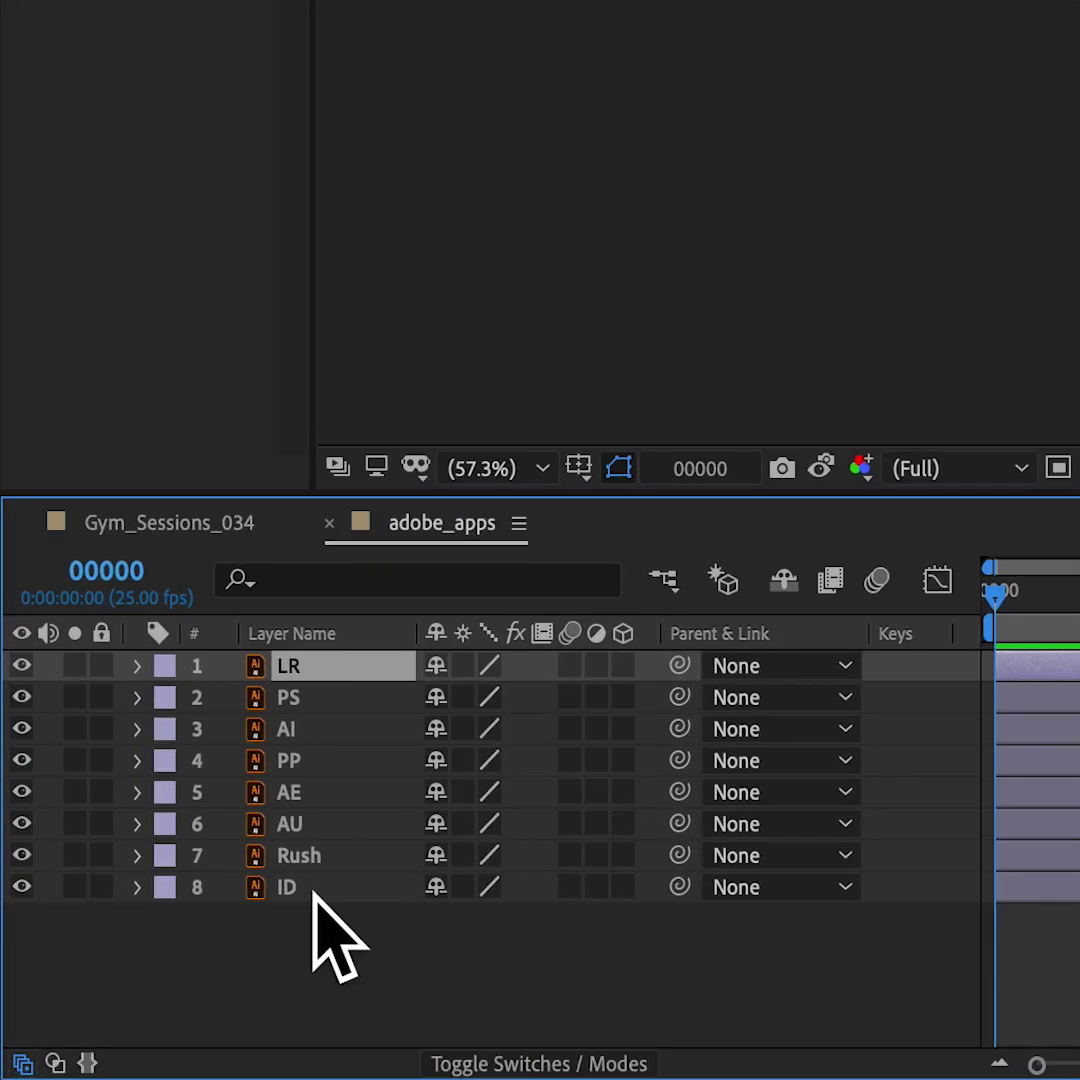
# - In the Align panel, align the eight icons' vertical centres and distribute their horizontal centres relative to the selection
pyautogui.keyDown('shift'); pyautogui.click(313, 893); pyautogui.keyUp('shift')
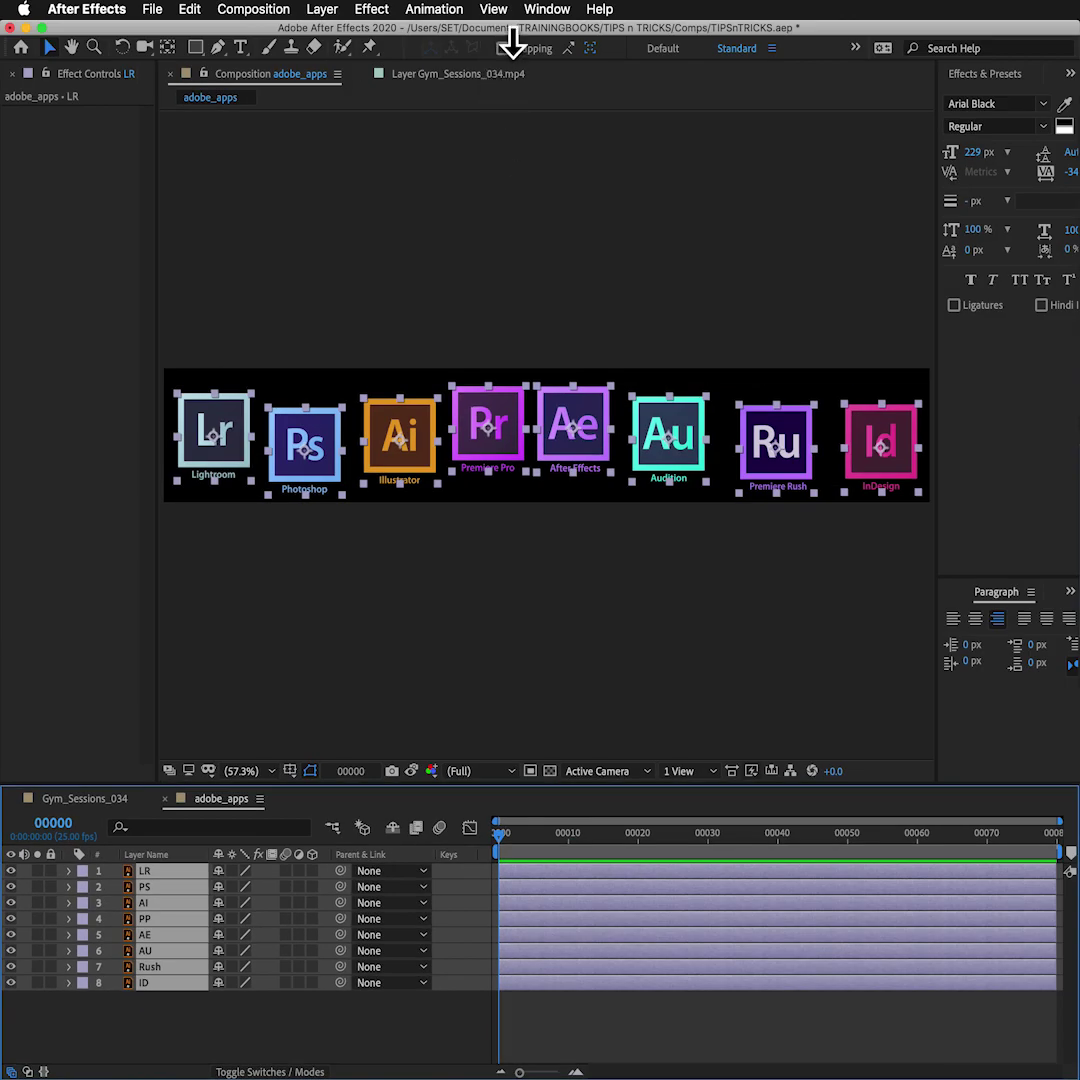
pyautogui.click(563, 10)
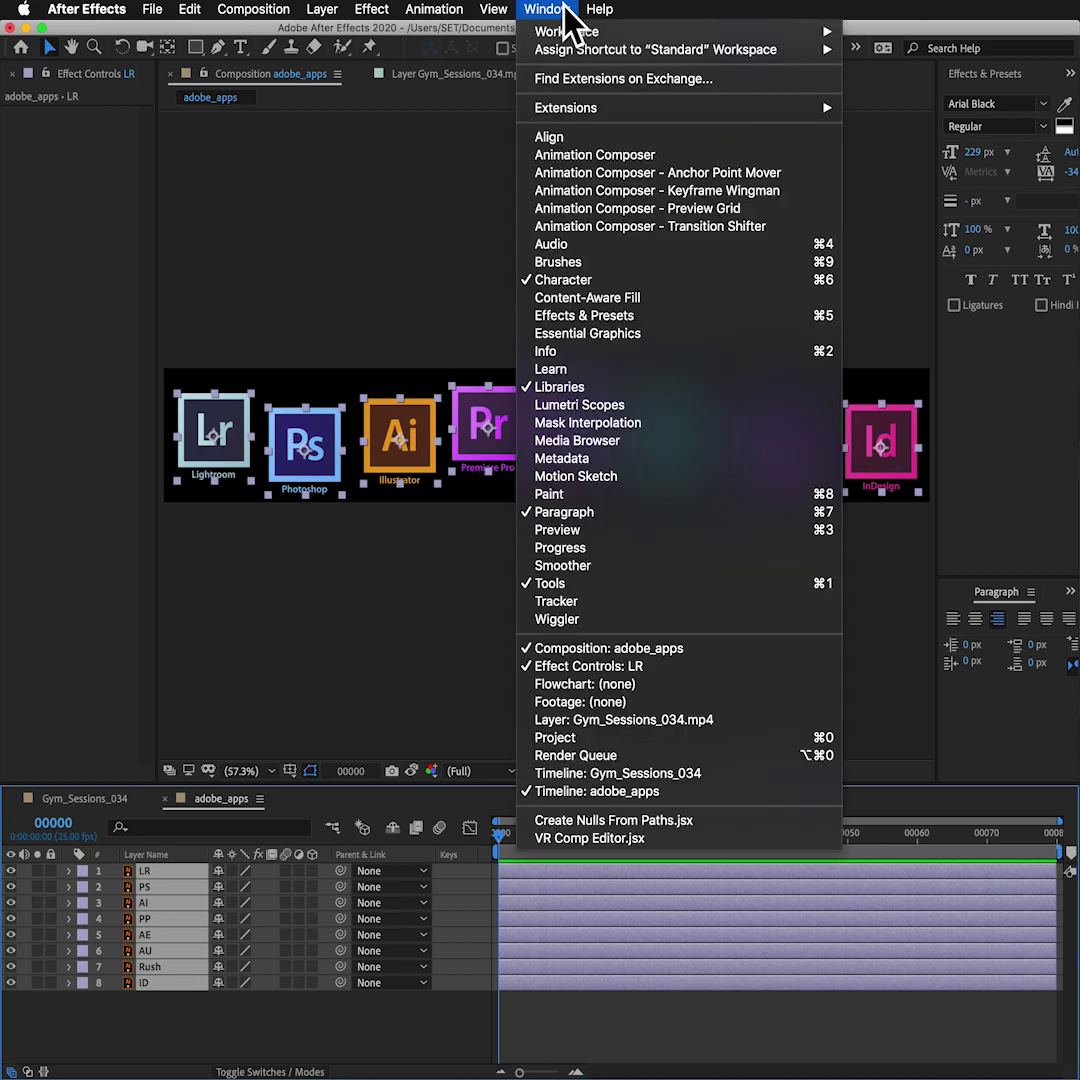
pyautogui.click(551, 137)
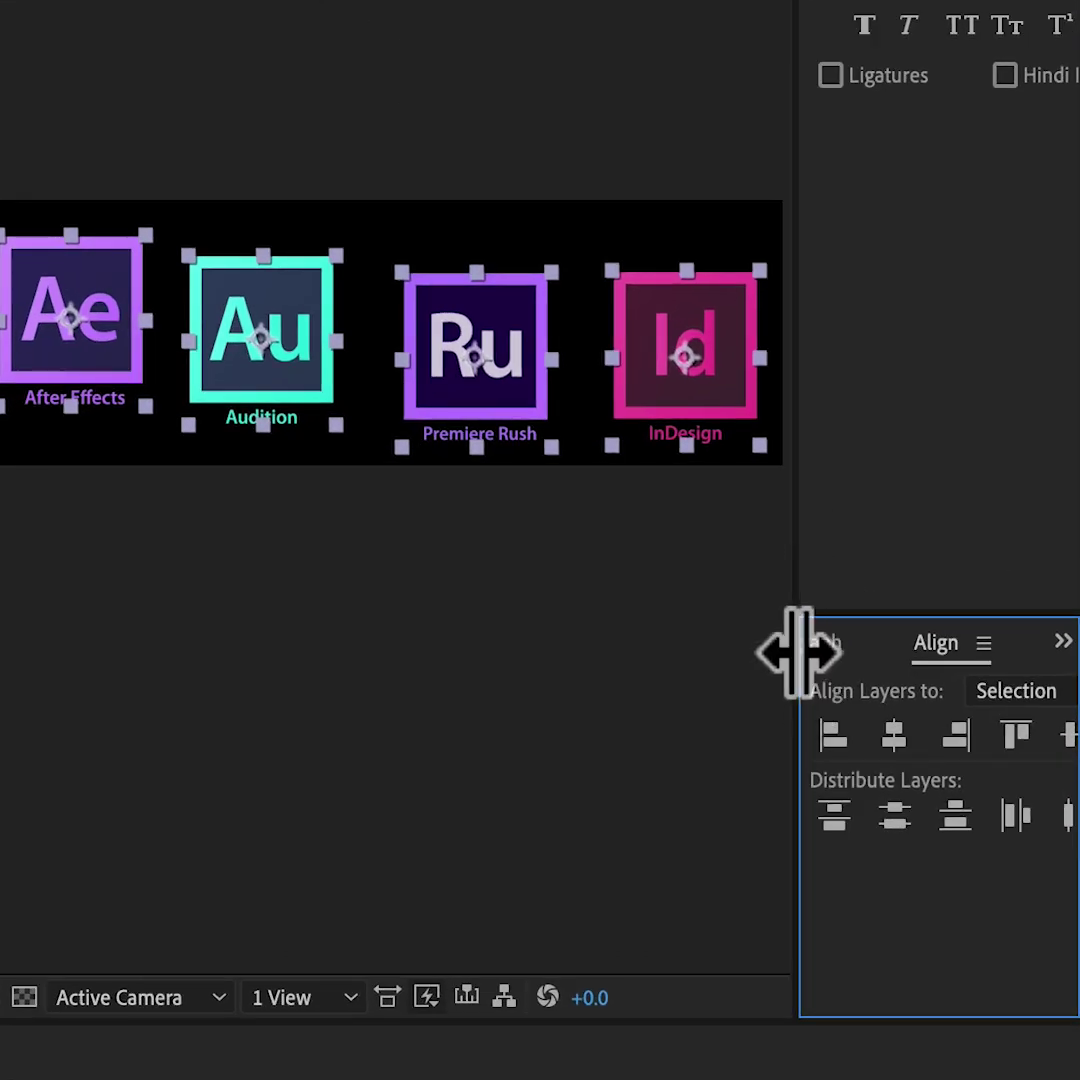
pyautogui.moveTo(795, 651); pyautogui.dragTo(712, 658)
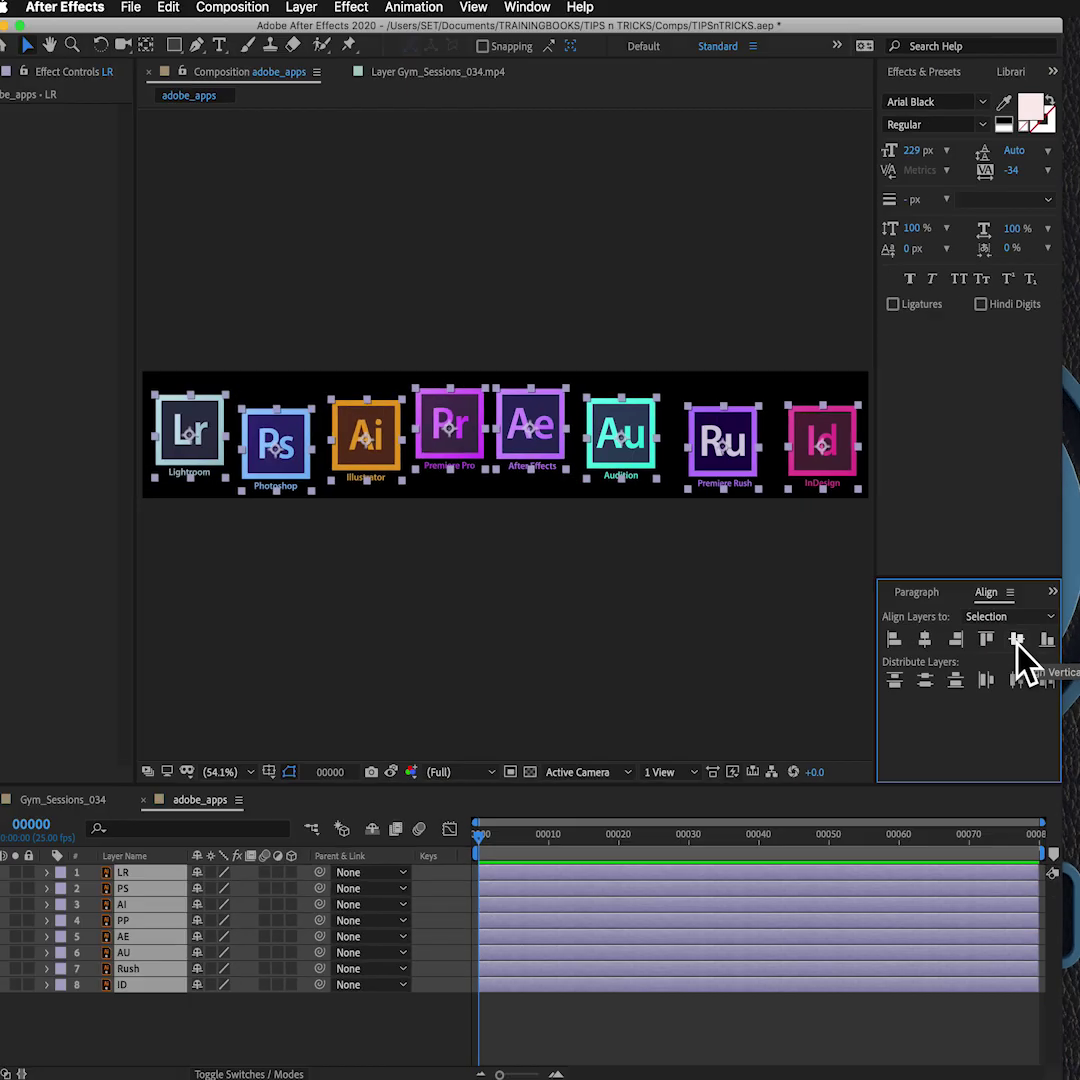
pyautogui.click(990, 737)
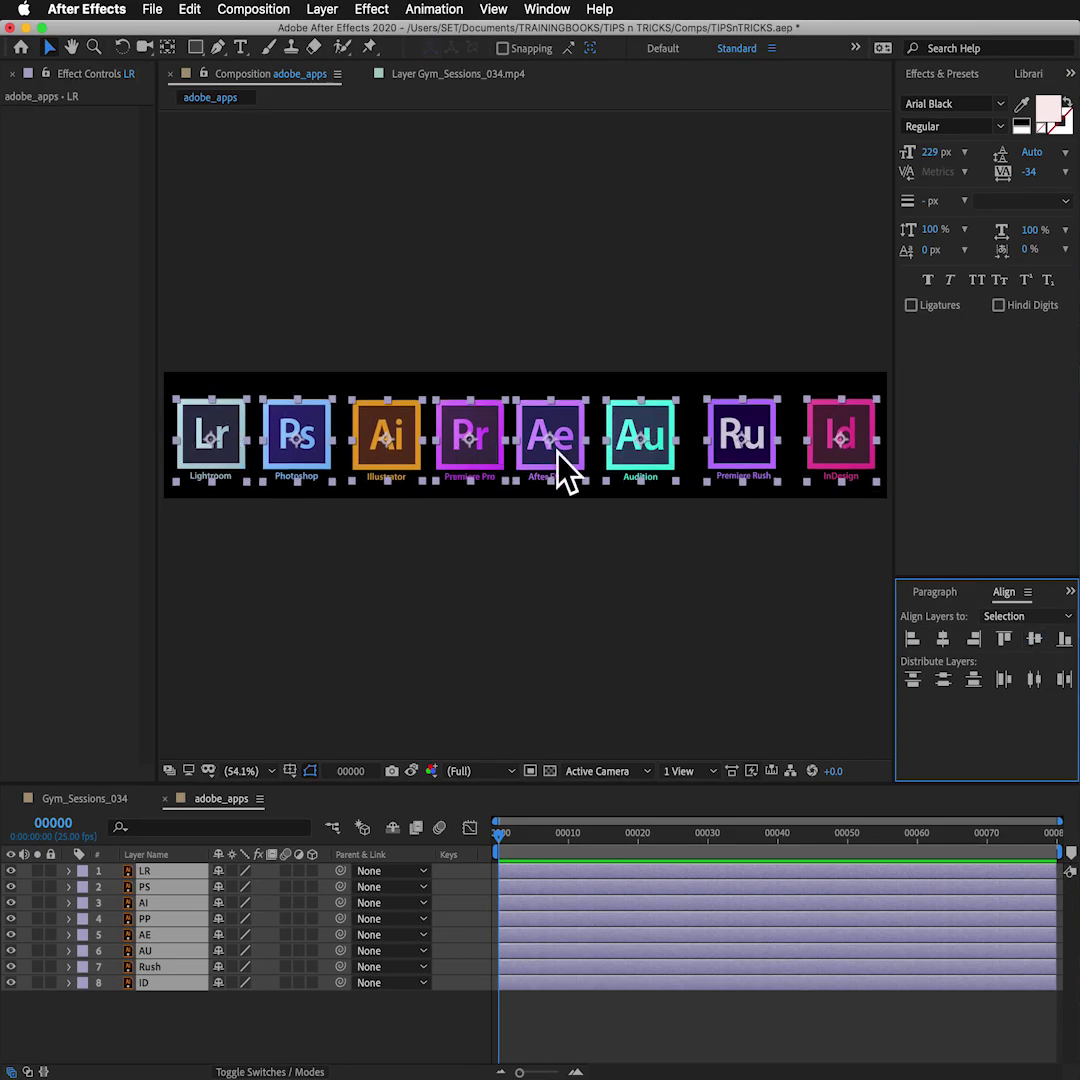
pyautogui.click(1043, 617)
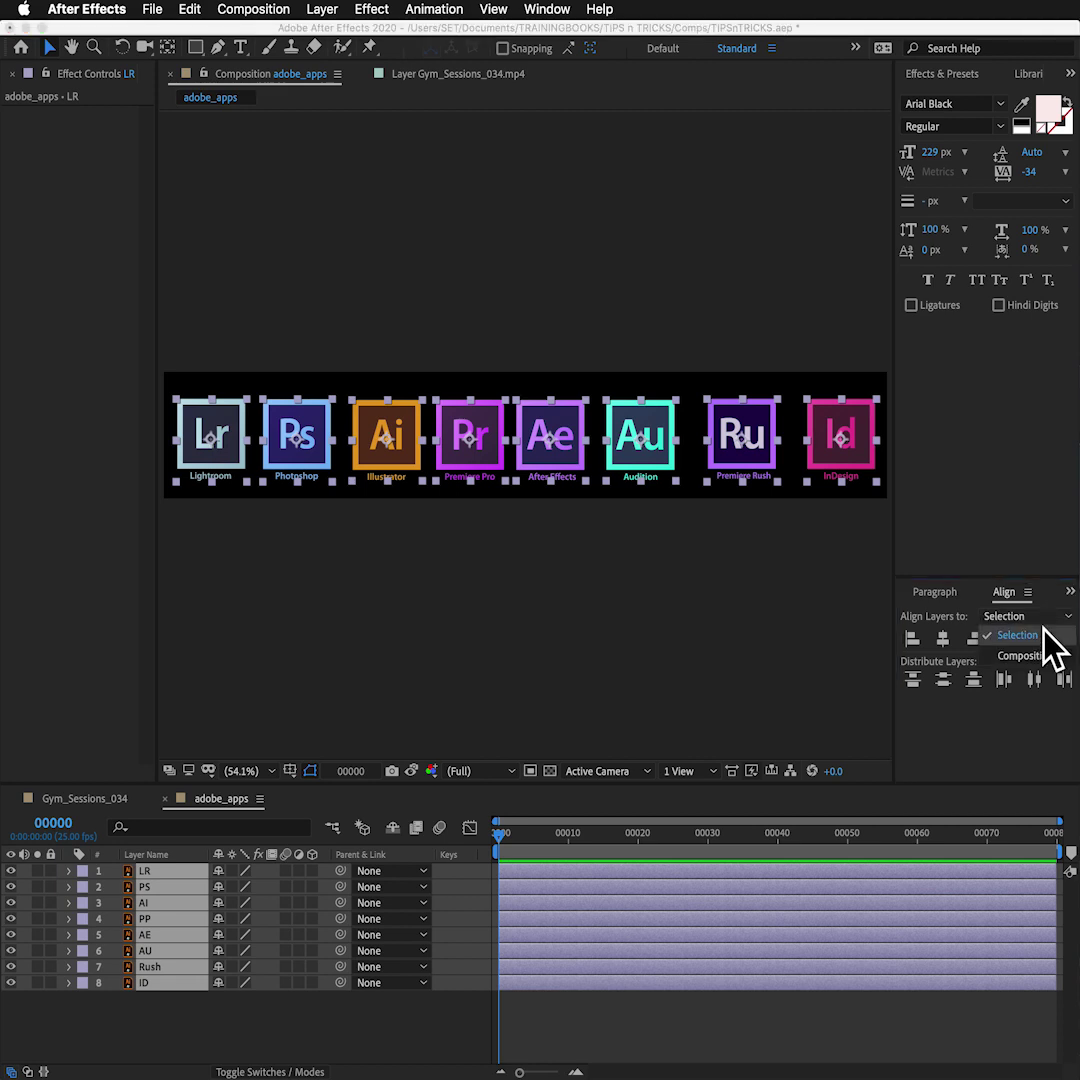
pyautogui.click(1040, 636)
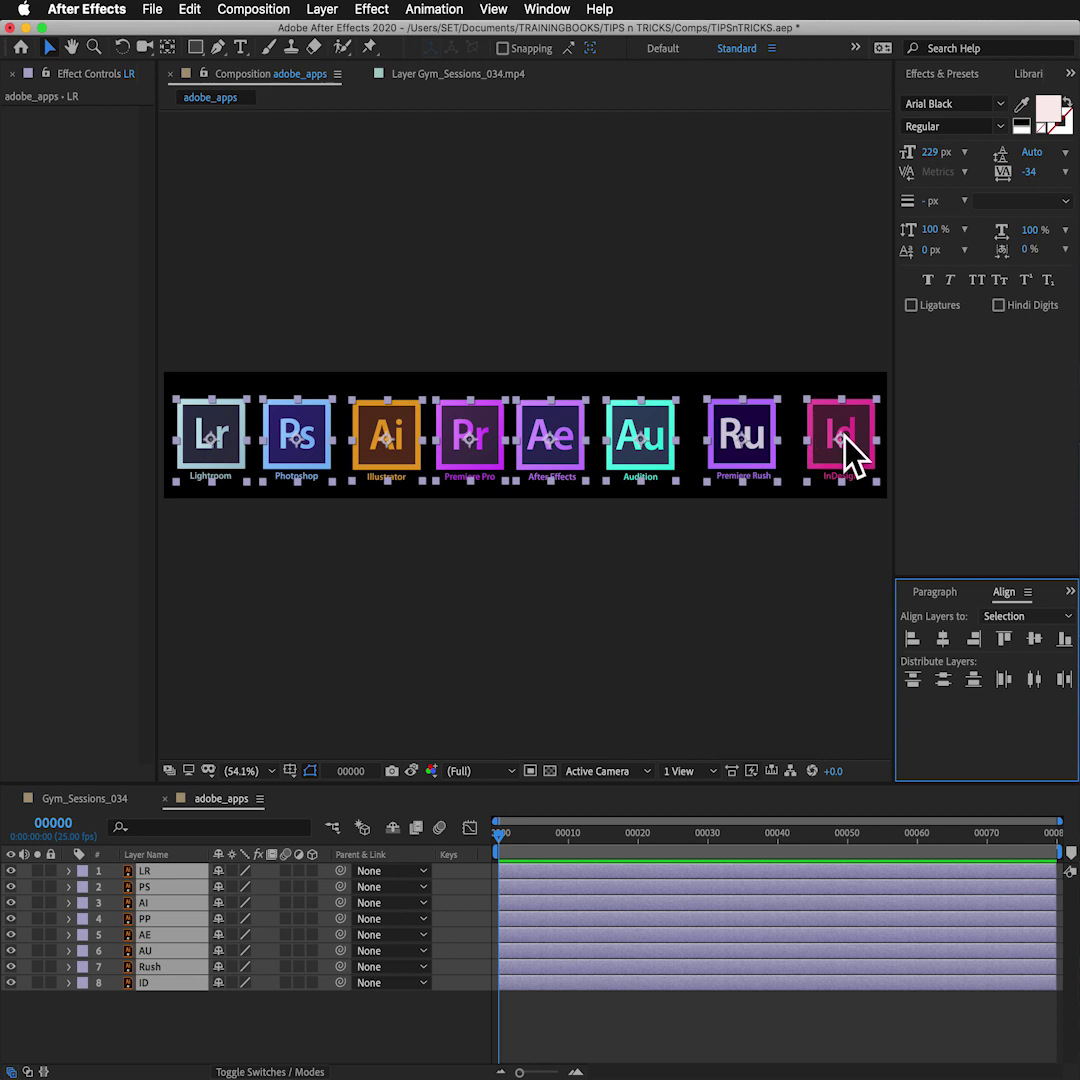
pyautogui.click(1034, 680)
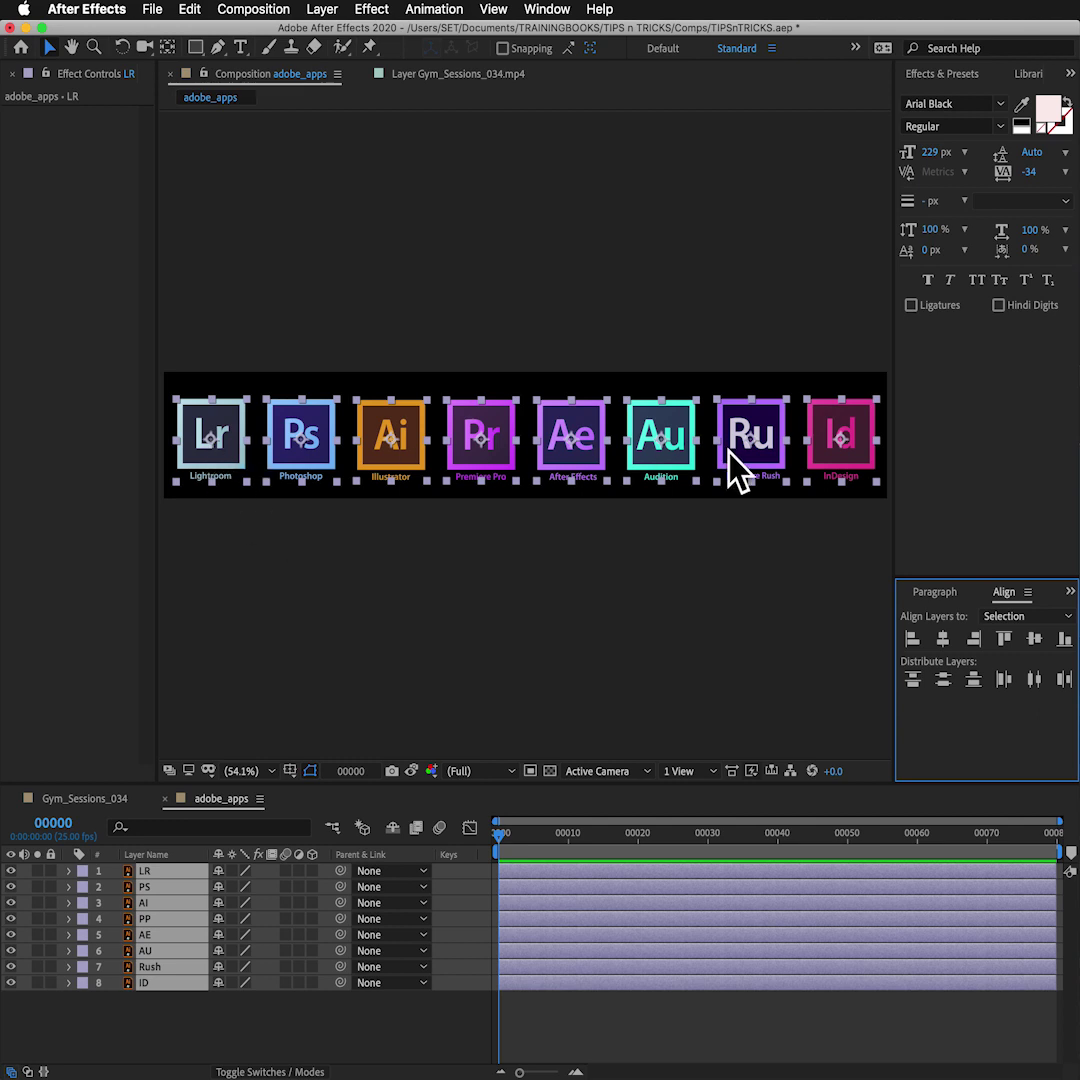
pyautogui.click(672, 560)
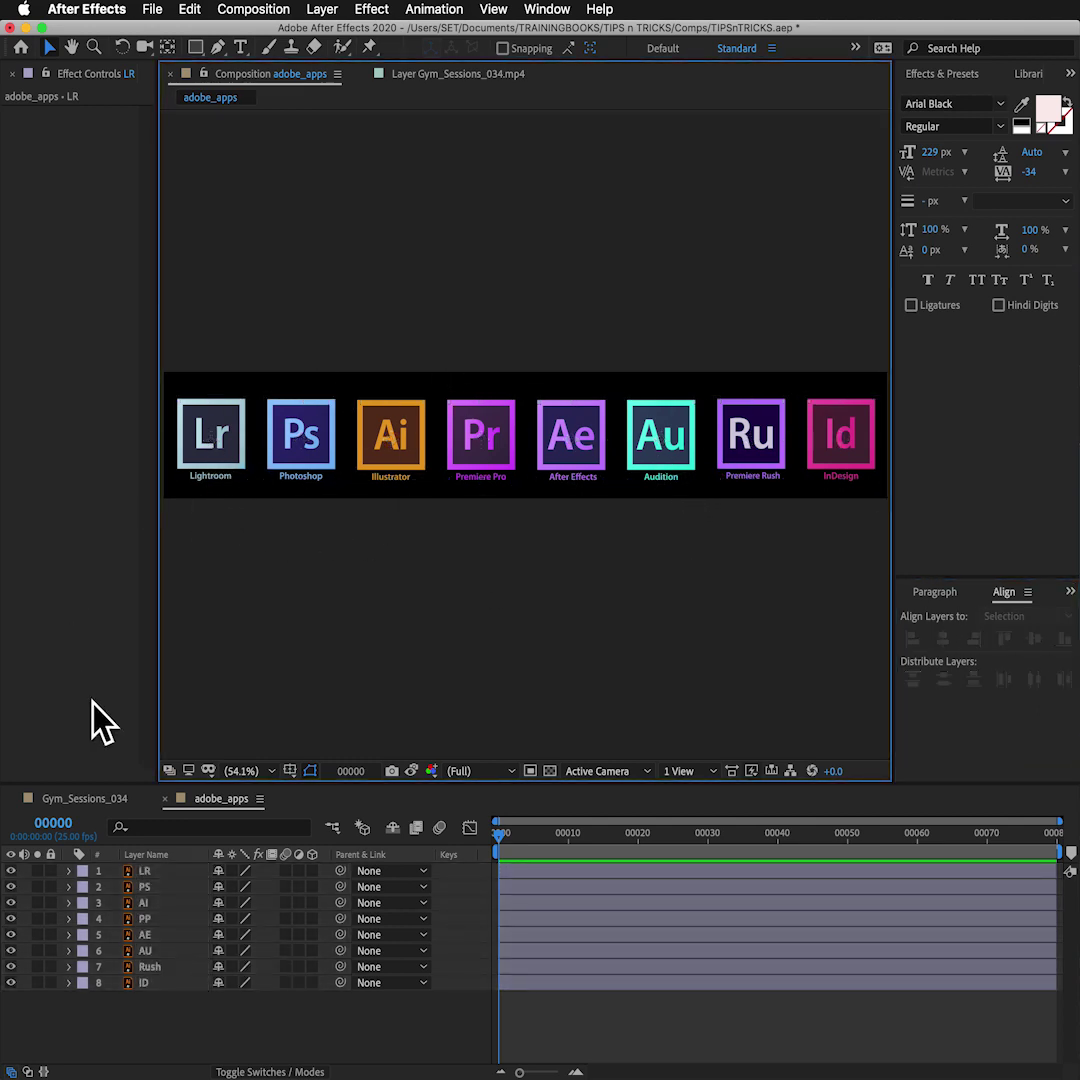
# - Set the LR layer's Scale to 0% and keyframe it at frame 0
pyautogui.click(148, 872)
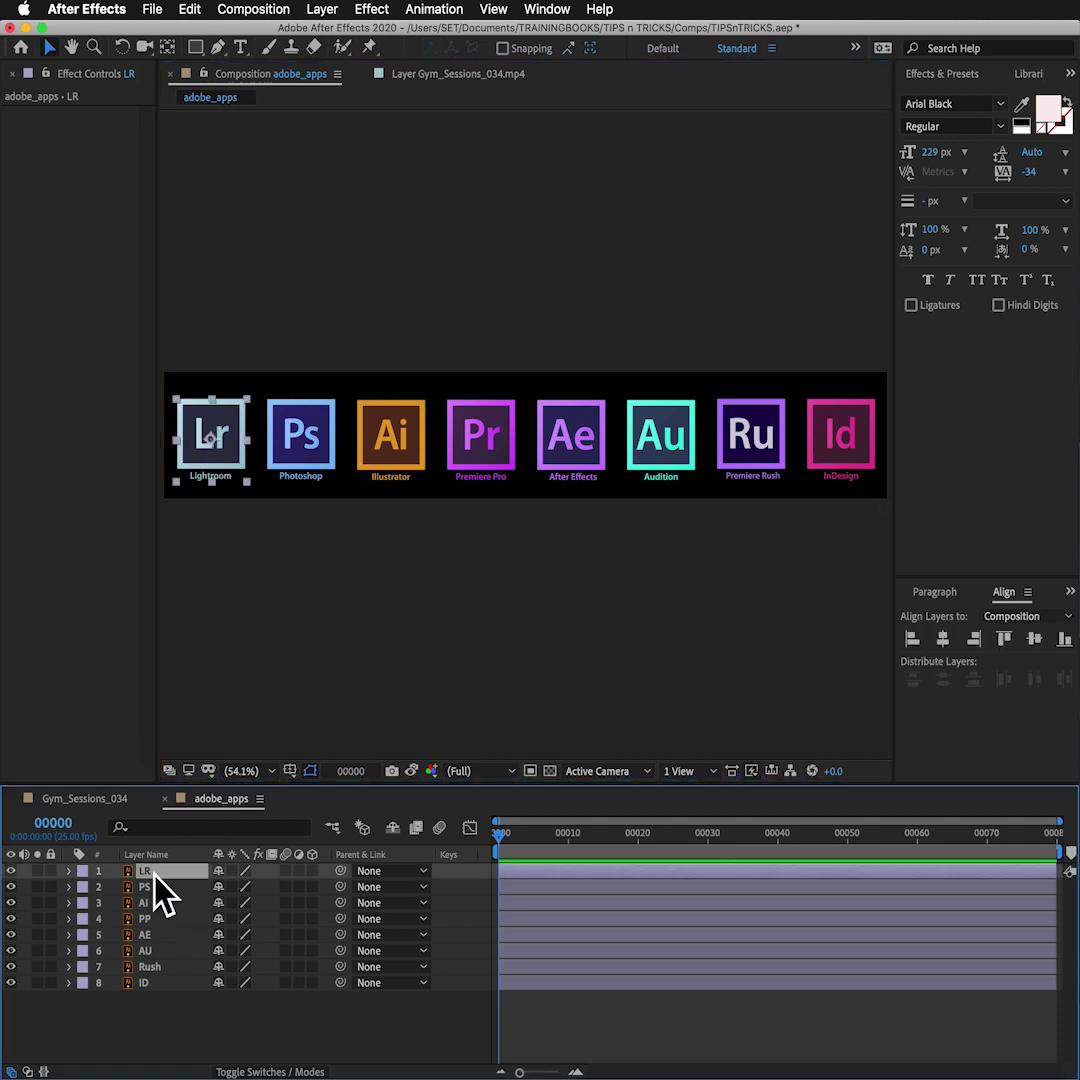
pyautogui.press('s')
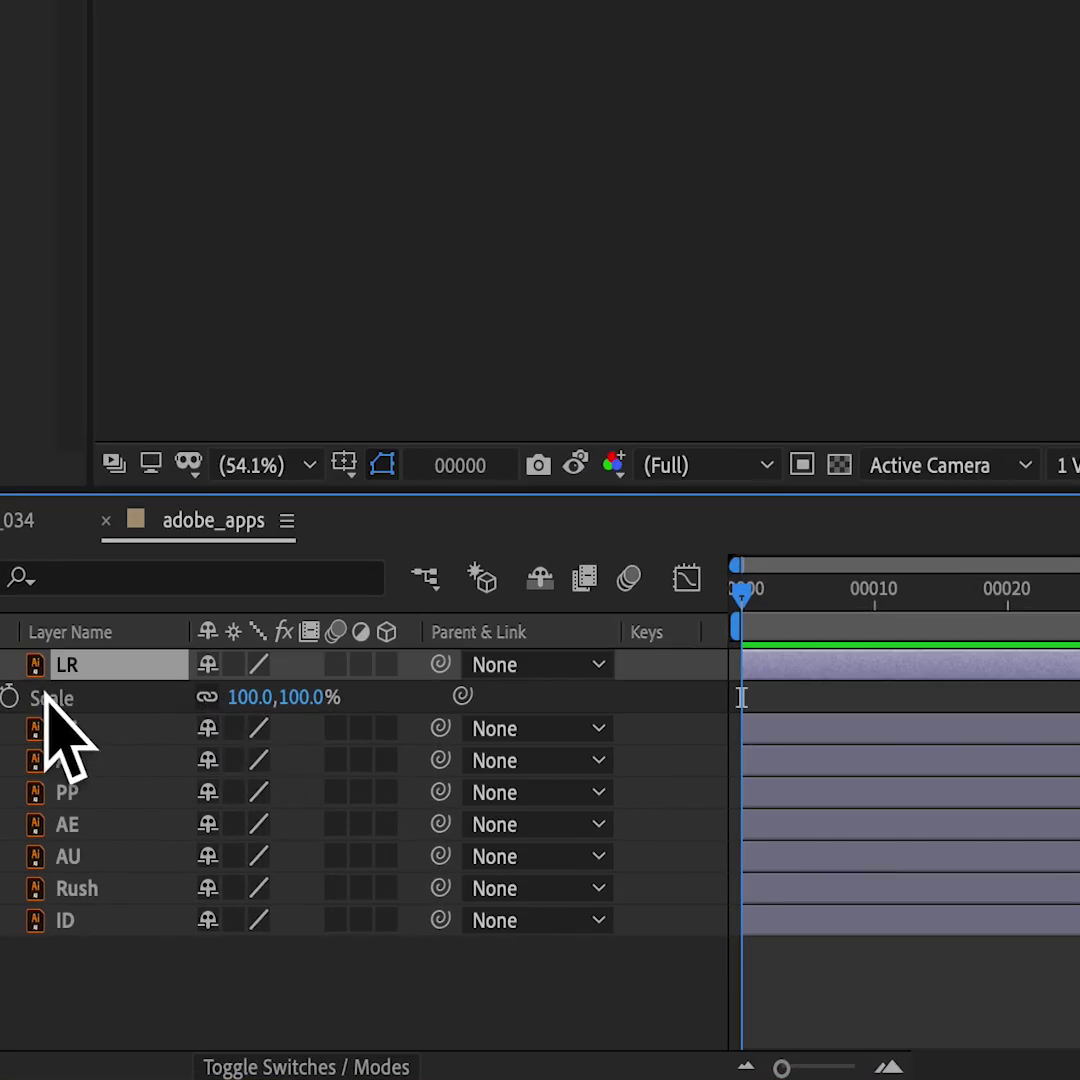
pyautogui.click(240, 699)
pyautogui.write('0')
pyautogui.press('Return')
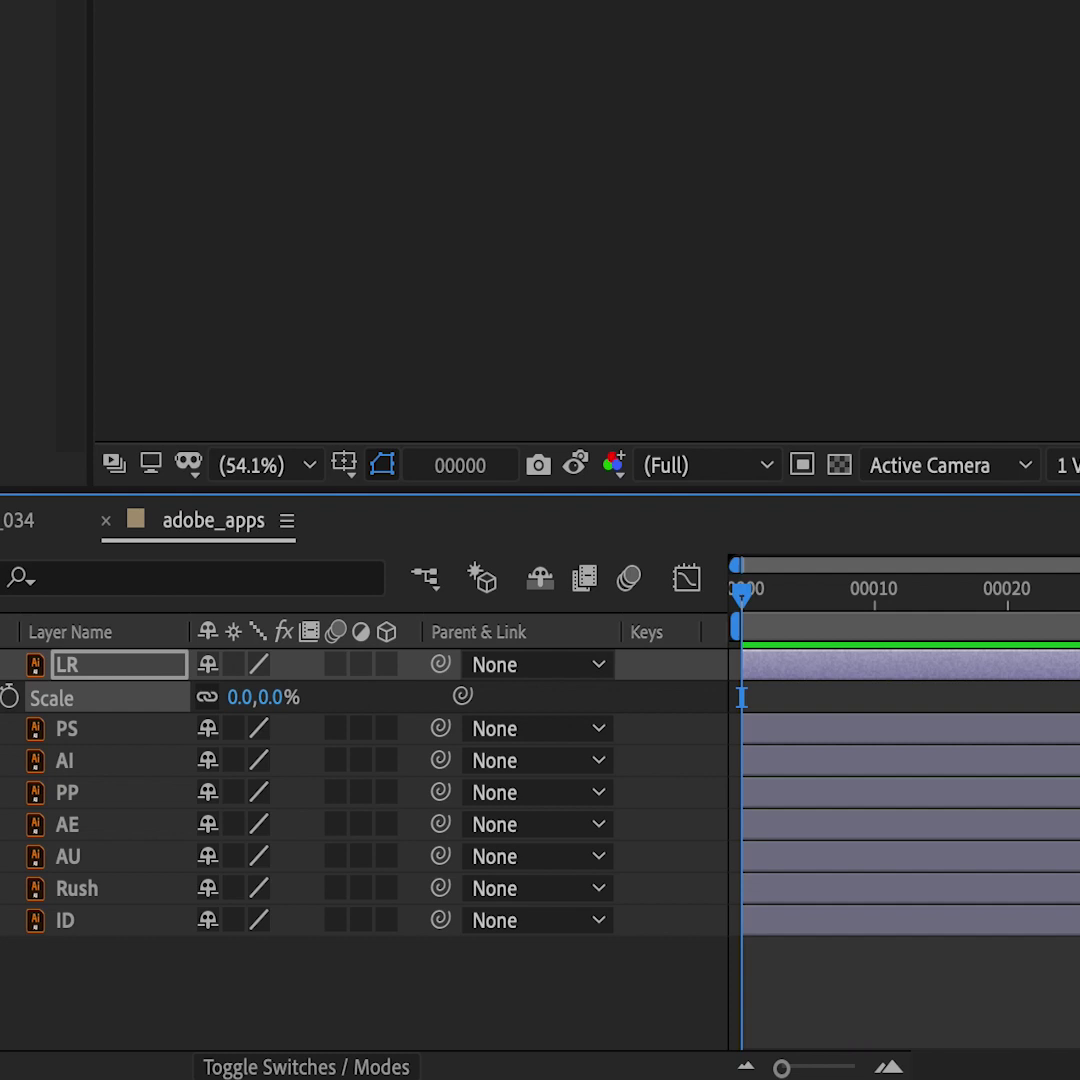
pyautogui.click(8, 697)
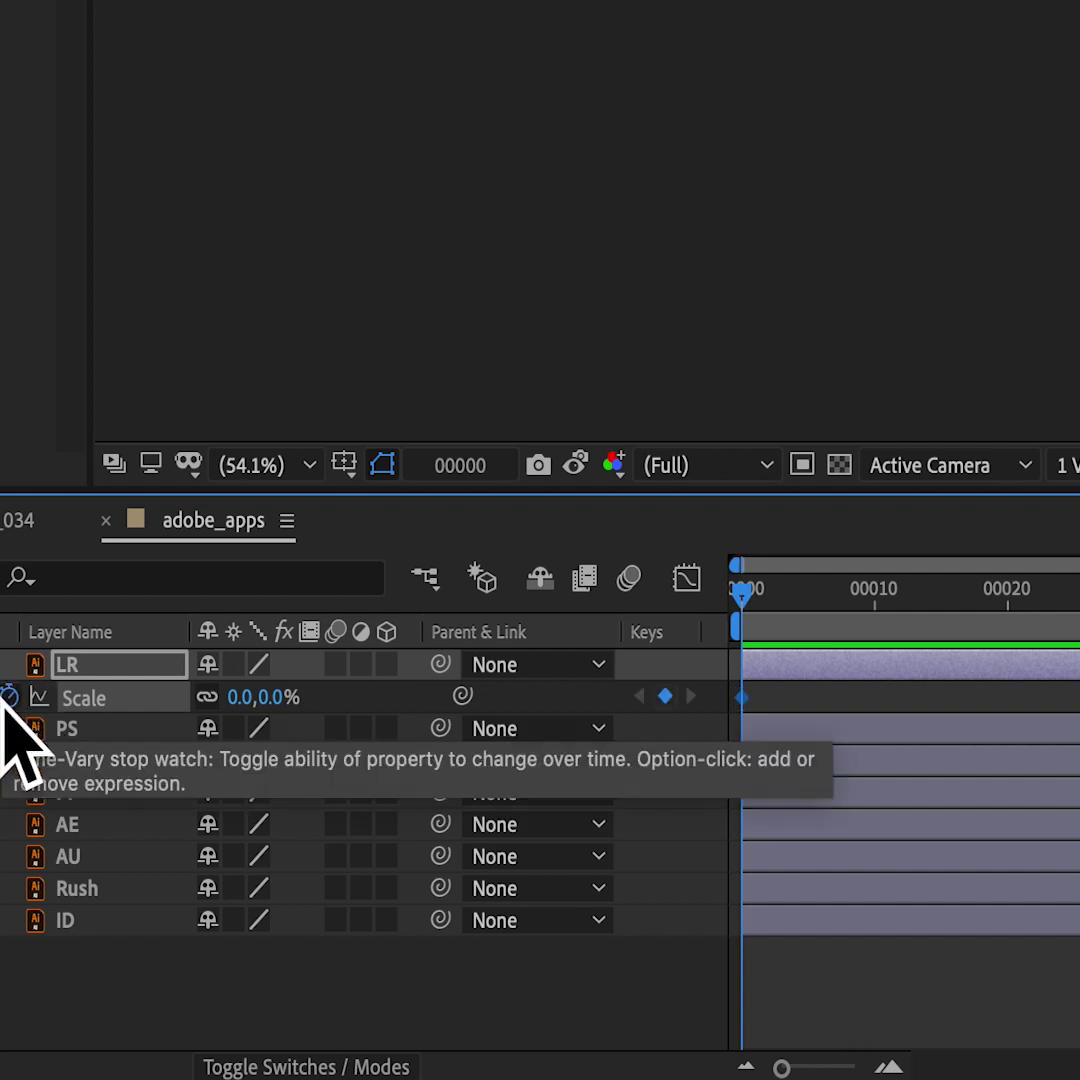
# - Add a 120% Scale keyframe at frame 8
pyautogui.press('space')
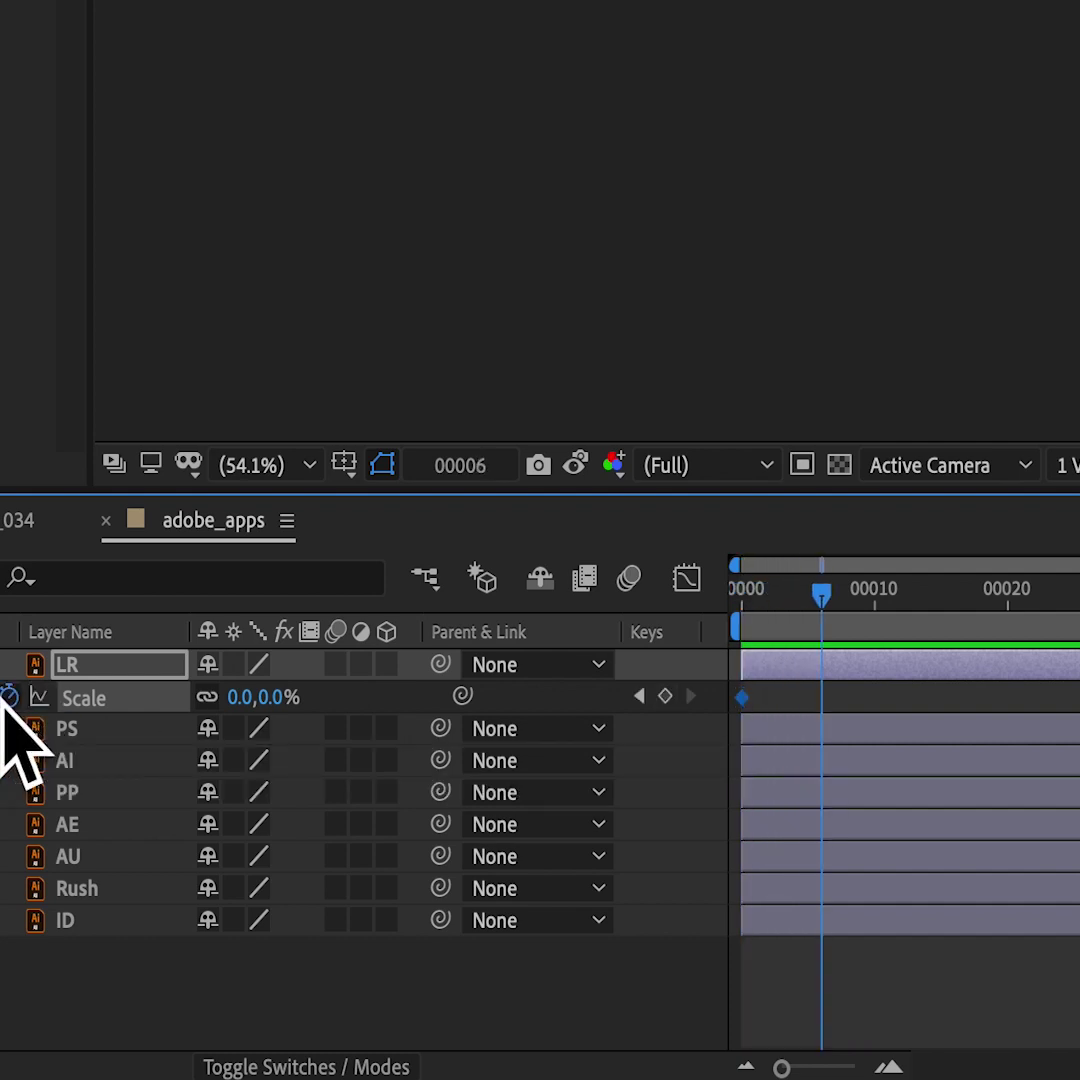
pyautogui.click(245, 697)
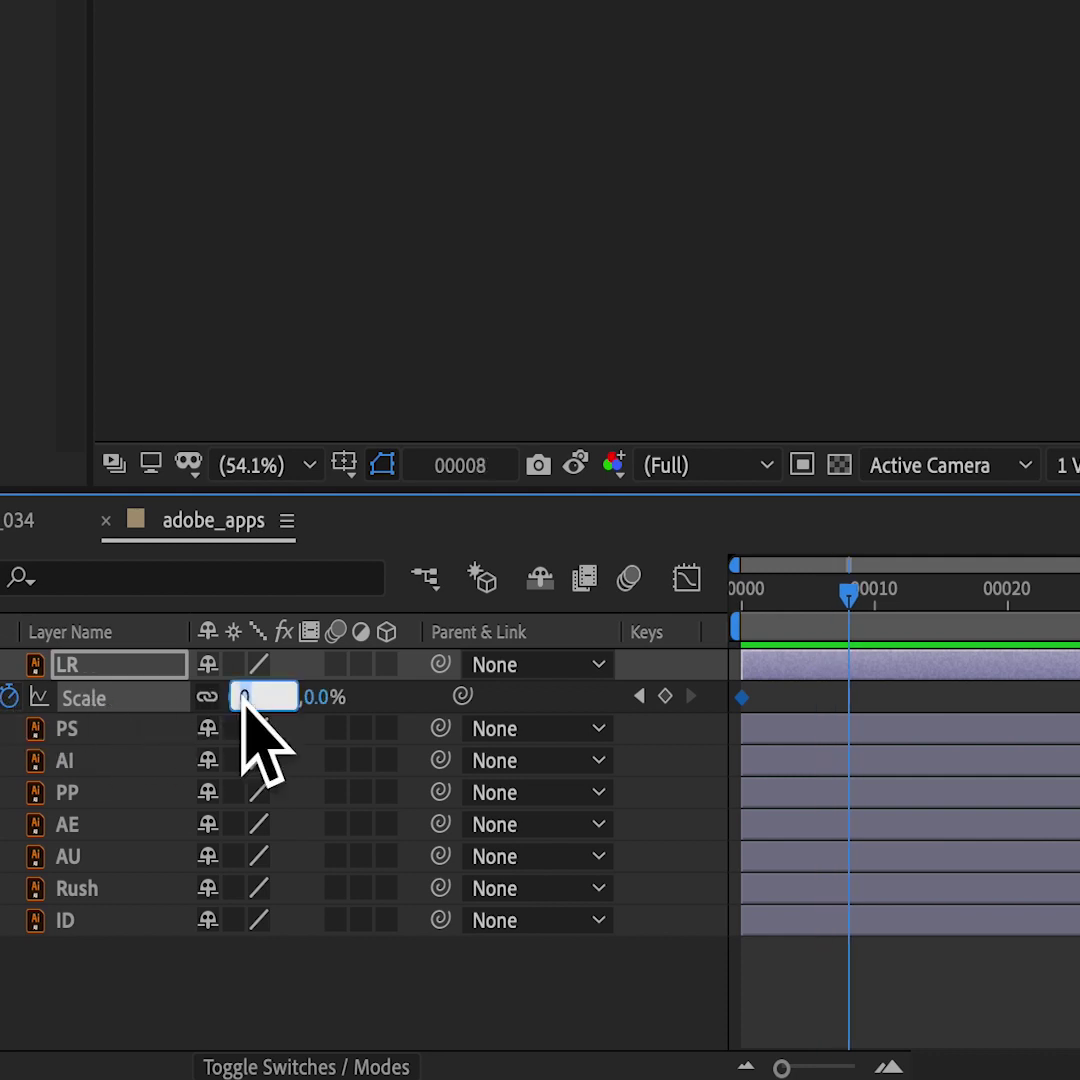
pyautogui.write('120')
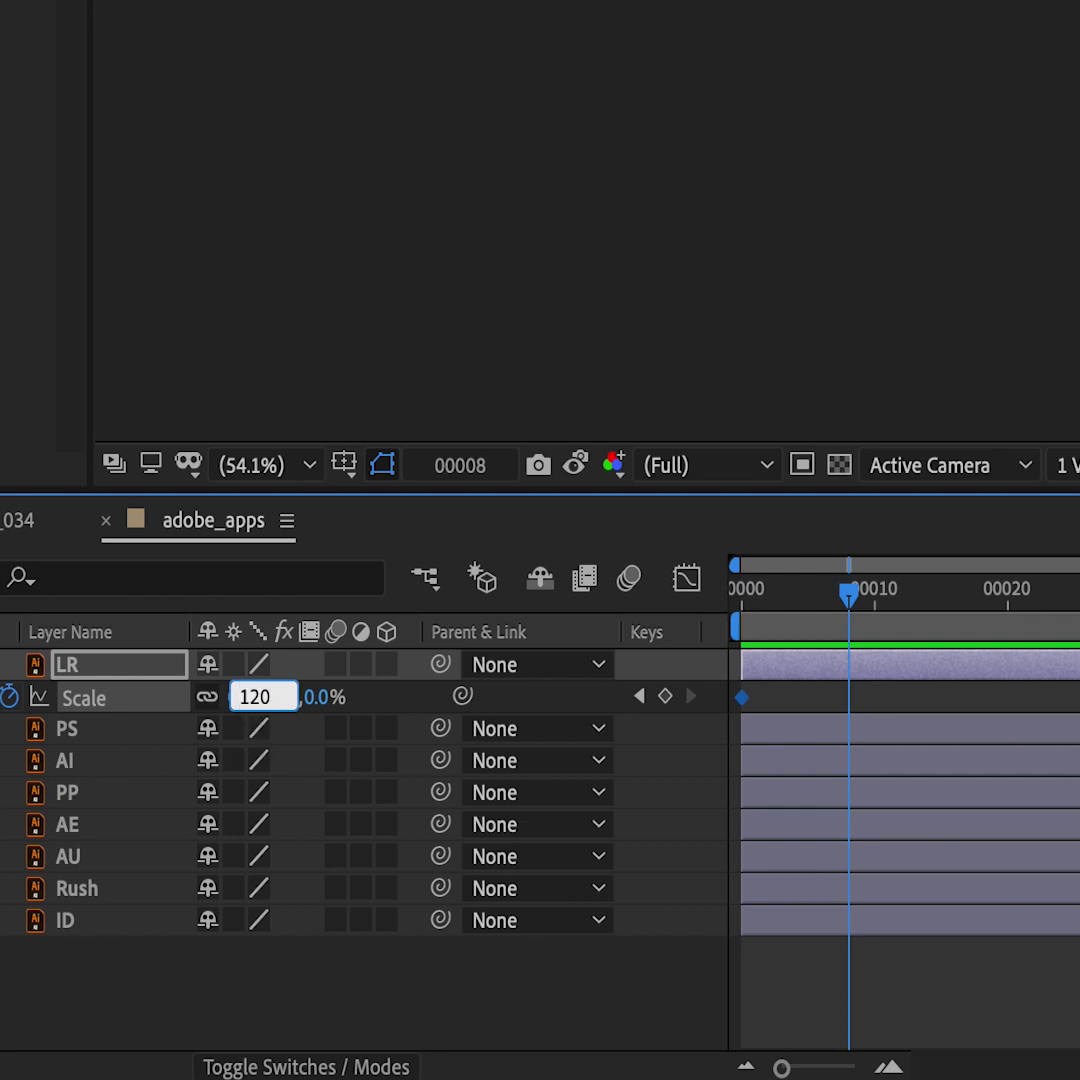
pyautogui.press('Return')
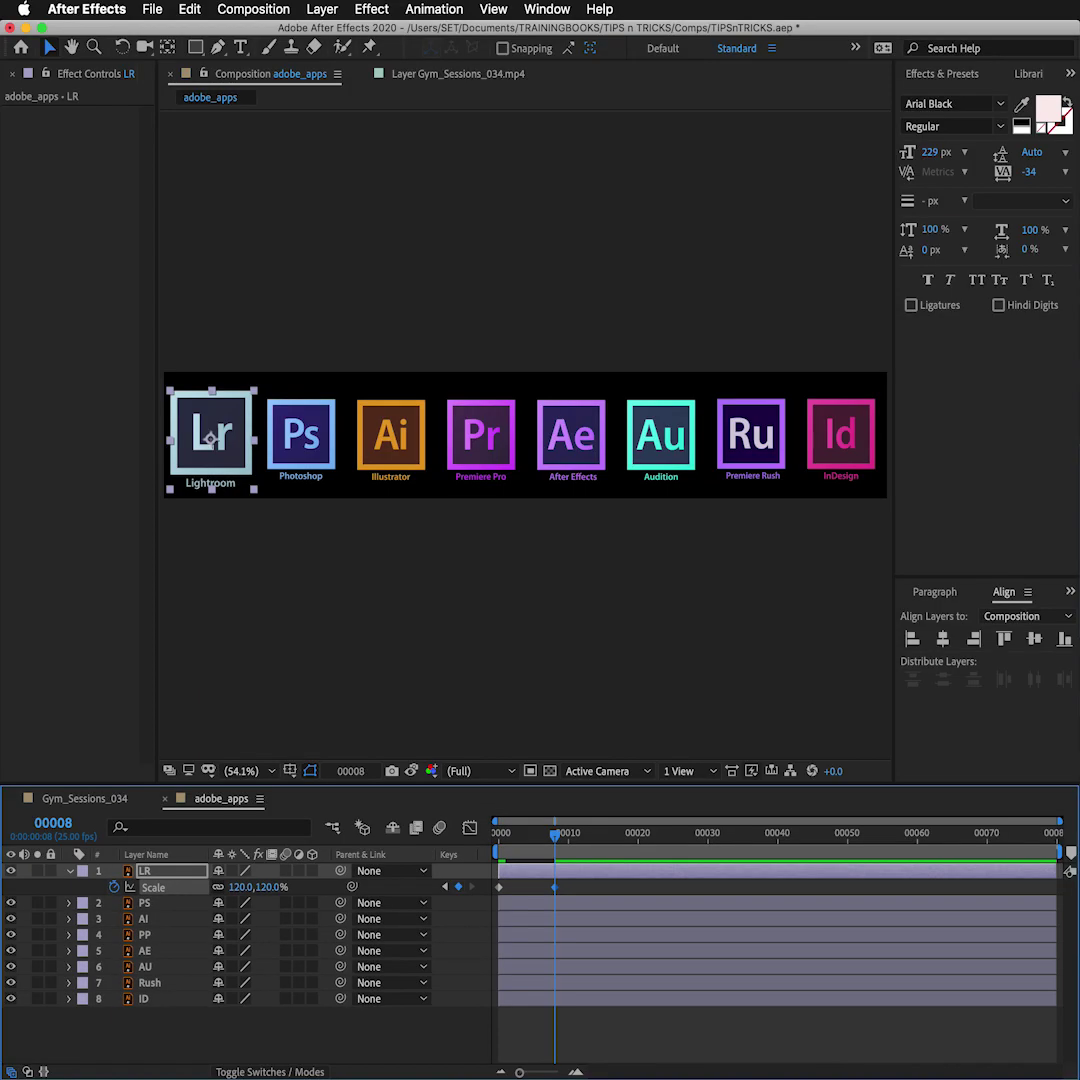
# - Add a 100% Scale keyframe at frame 12, end the work area there, and preview
pyautogui.press('pagedown')
pyautogui.press('pagedown')
pyautogui.press('pagedown')
pyautogui.press('pagedown')
pyautogui.click(241, 888)
pyautogui.write('100')
pyautogui.press('Return')
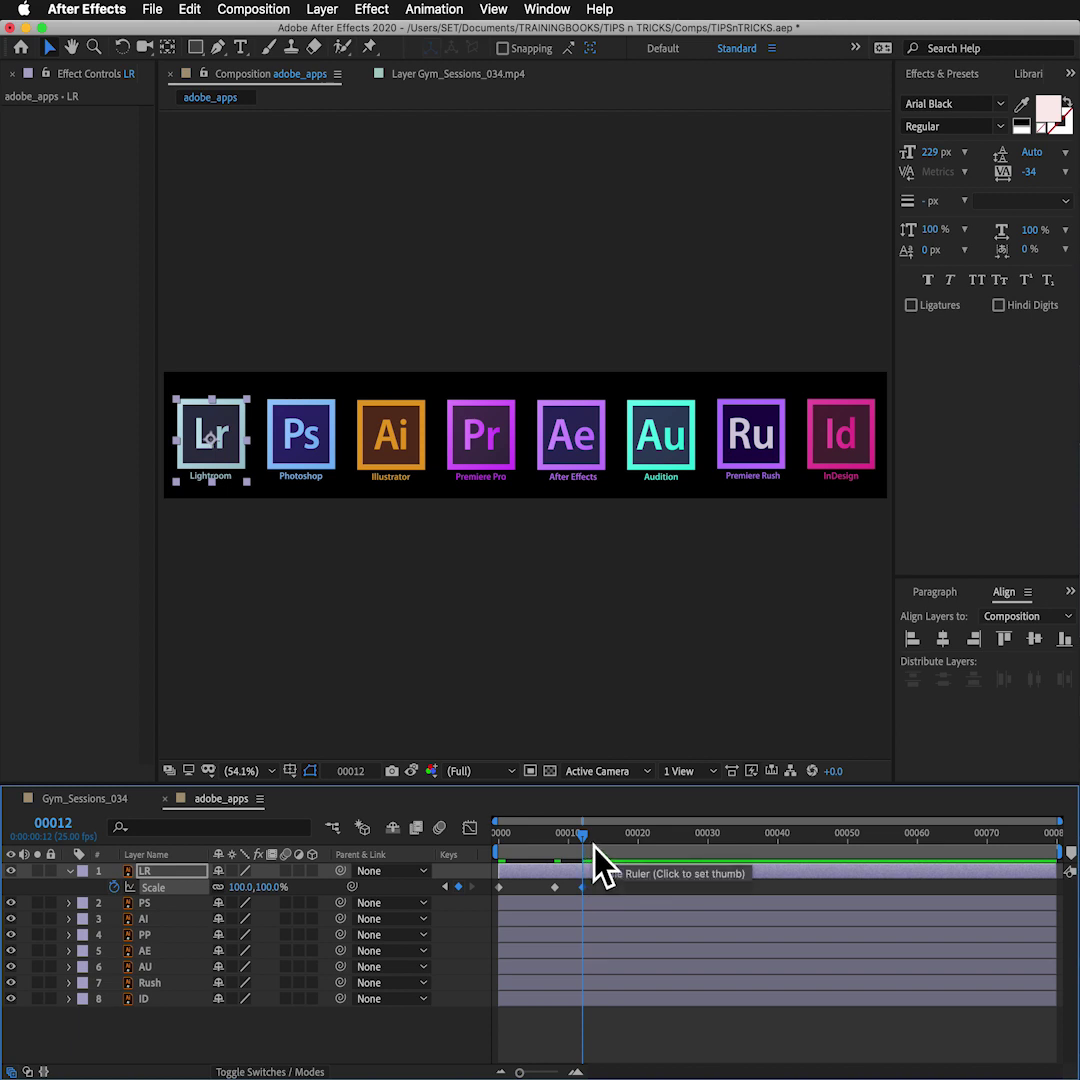
pyautogui.press('n')
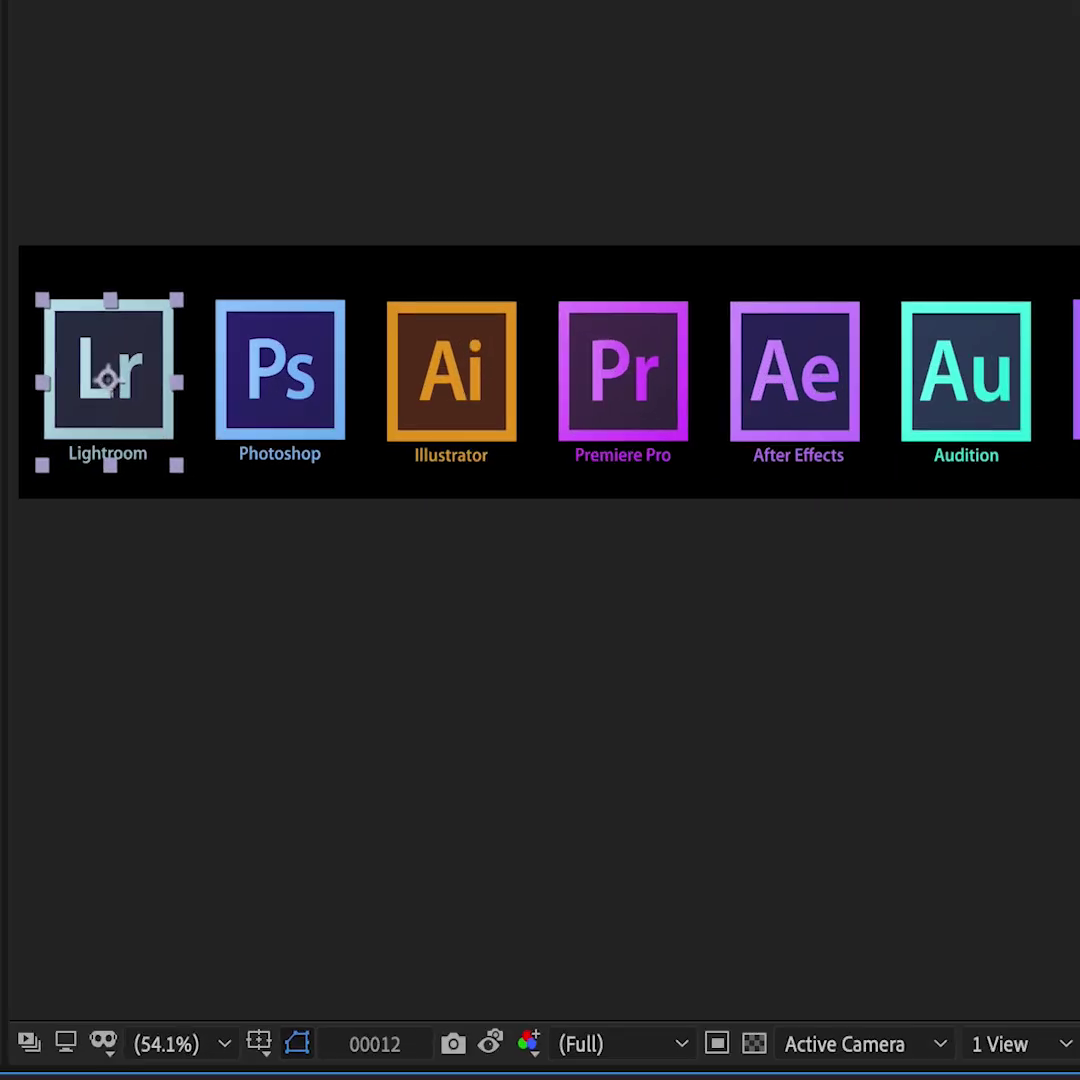
pyautogui.press('space')
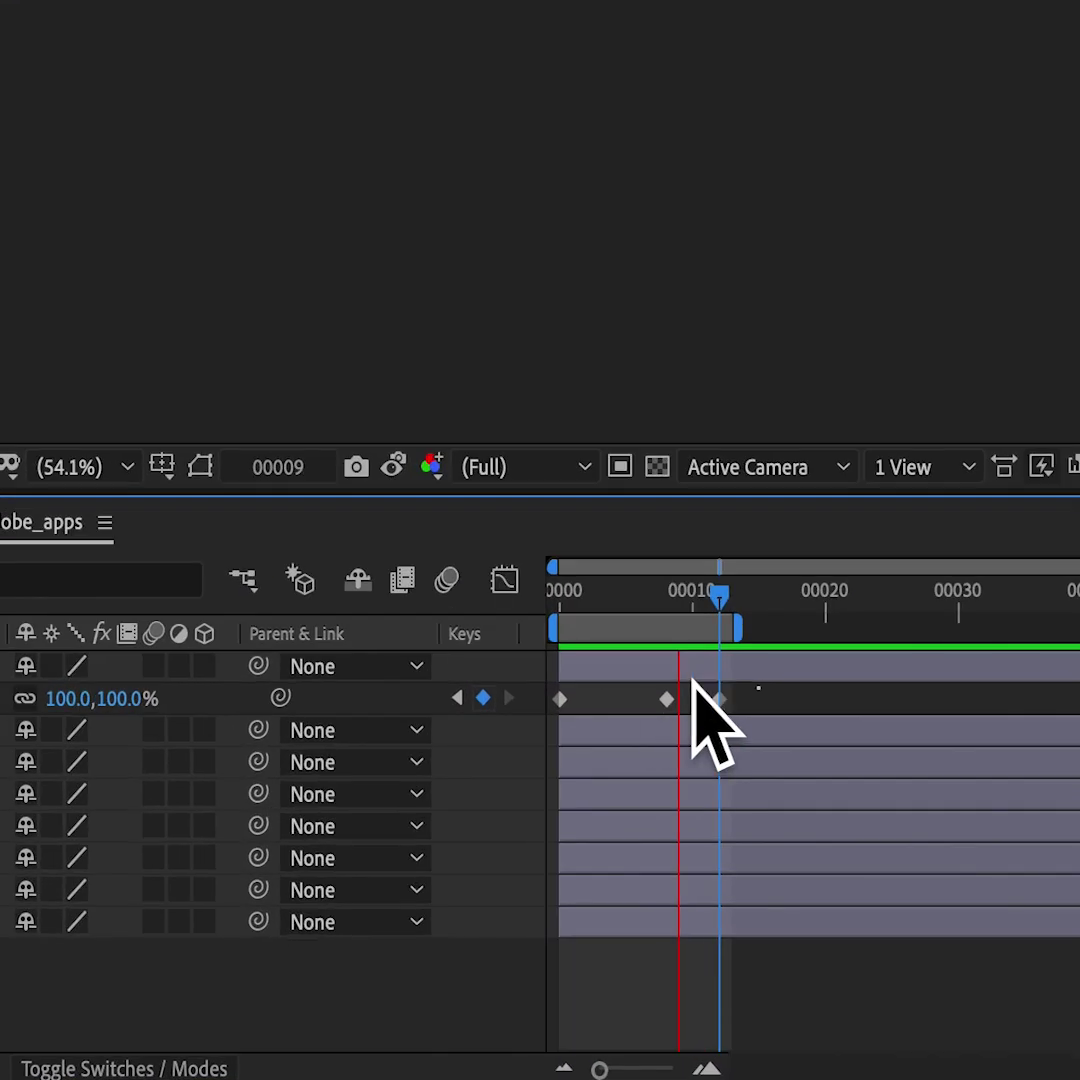
# - Apply Easy Ease (F9) to the LR Scale keyframes at frames 8 and 12, then preview
pyautogui.moveTo(693, 680); pyautogui.dragTo(646, 688)
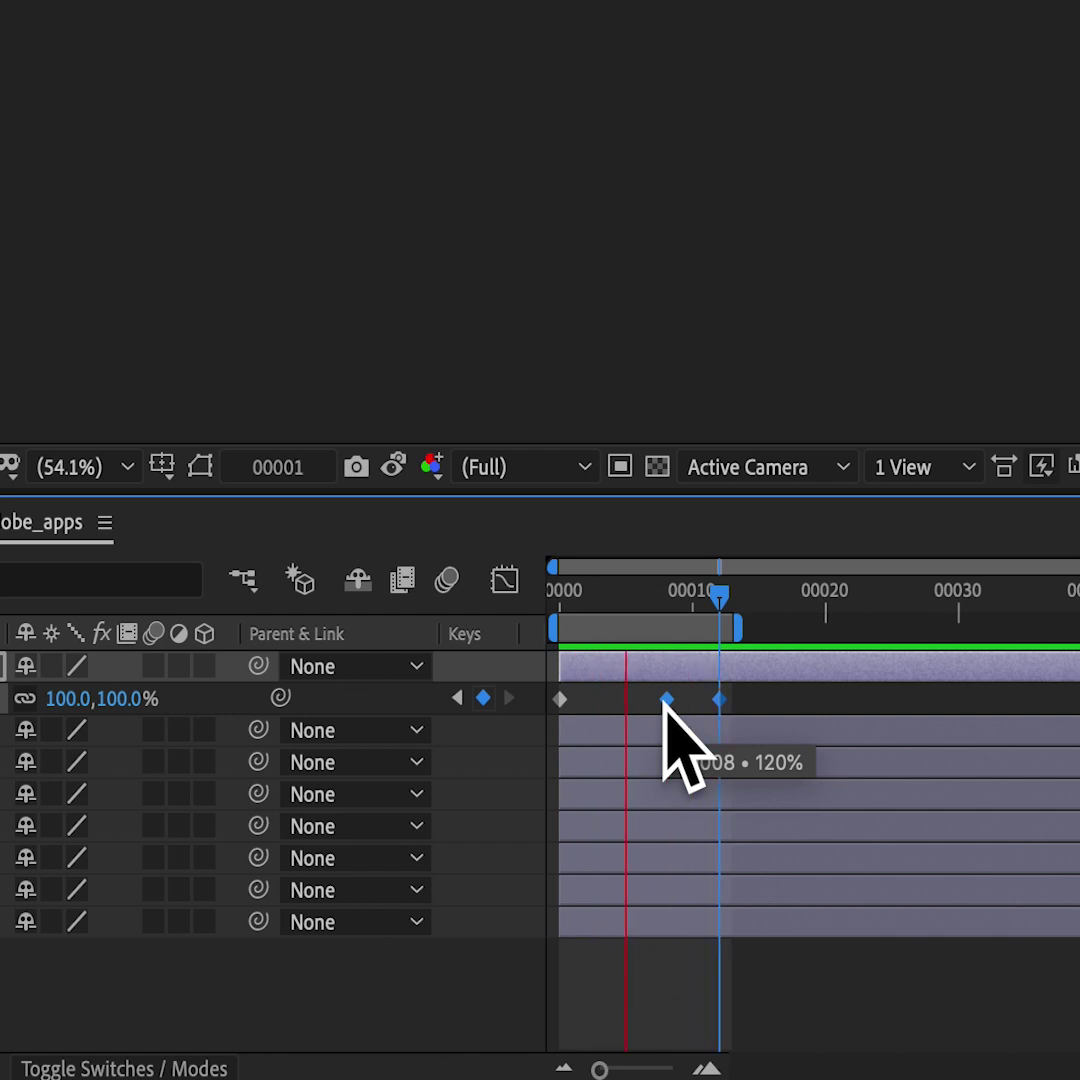
pyautogui.press('F9')
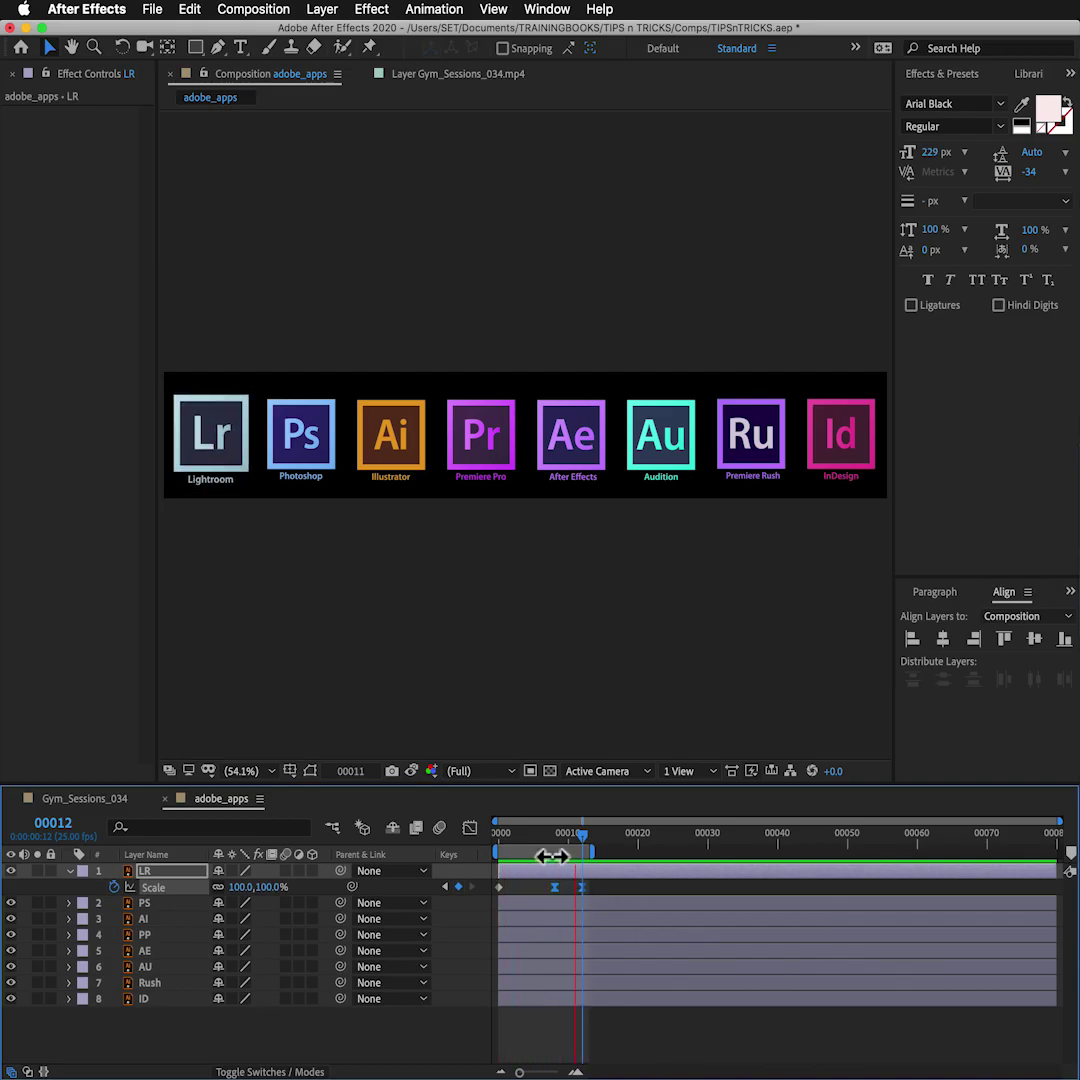
pyautogui.press('space')
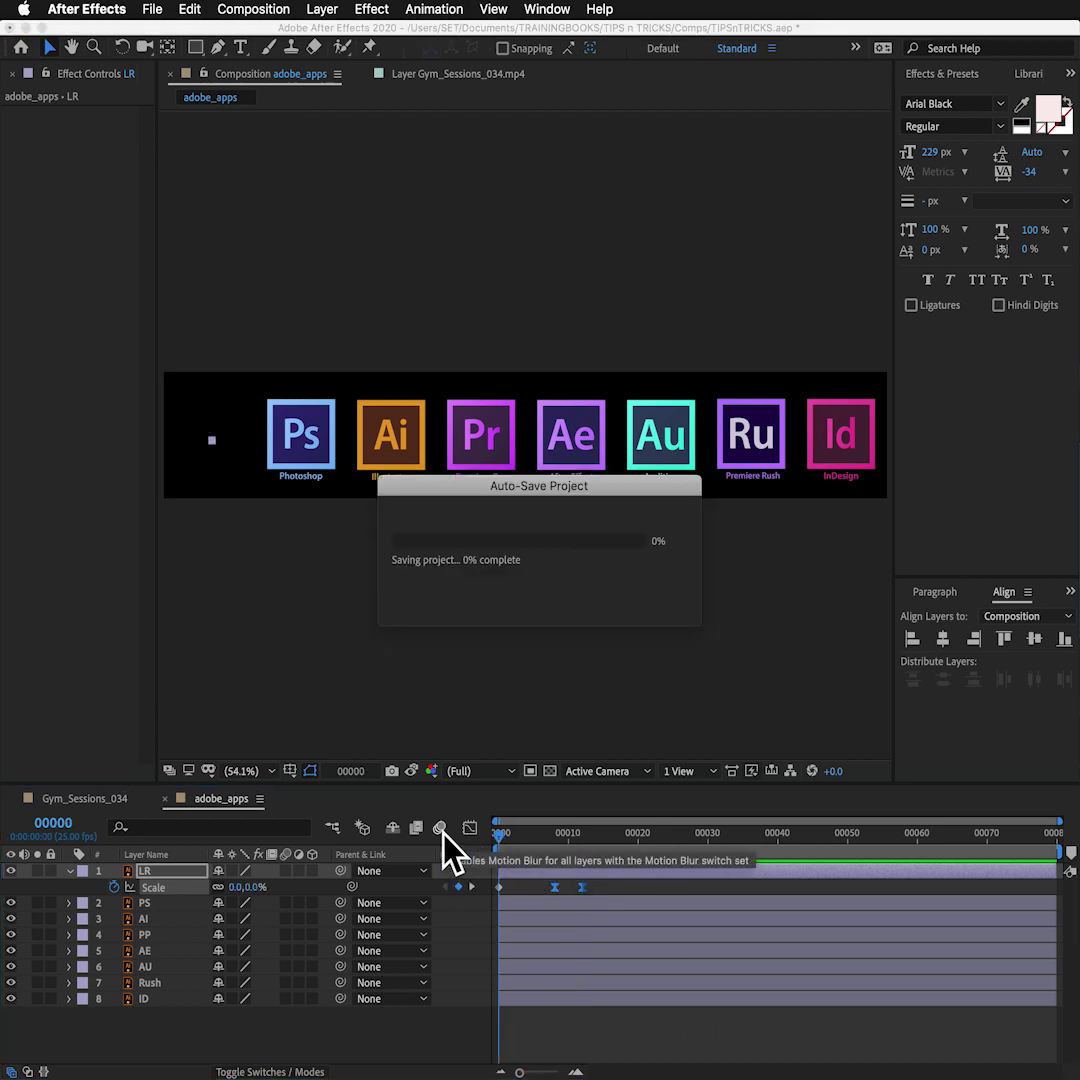
pyautogui.press('space')
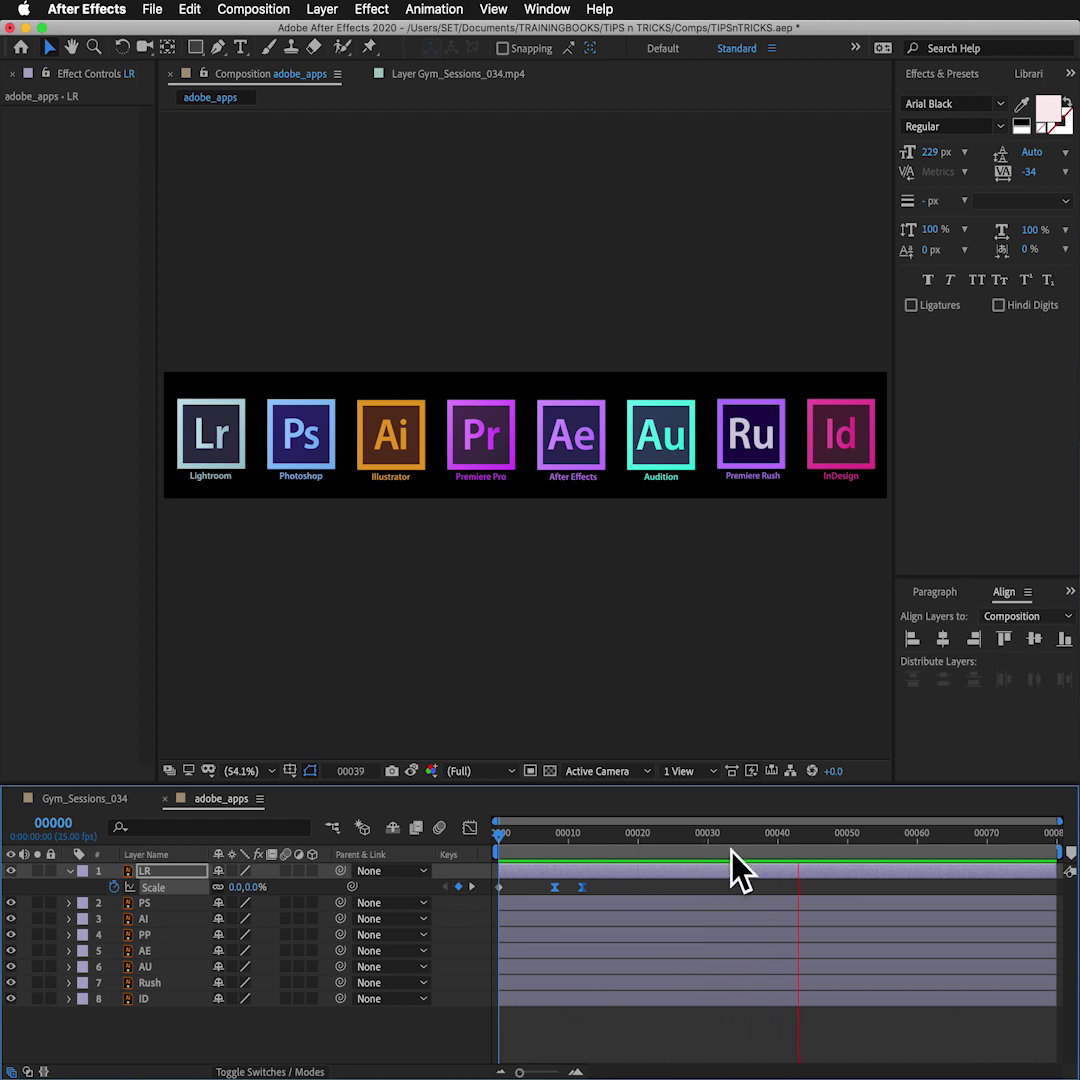
pyautogui.press('space')
# - Scrub the Lightroom pop, then give layers PS through ID the same Scale keyframes from frame 0
pyautogui.click(849, 836)
pyautogui.moveTo(849, 836); pyautogui.dragTo(622, 855)
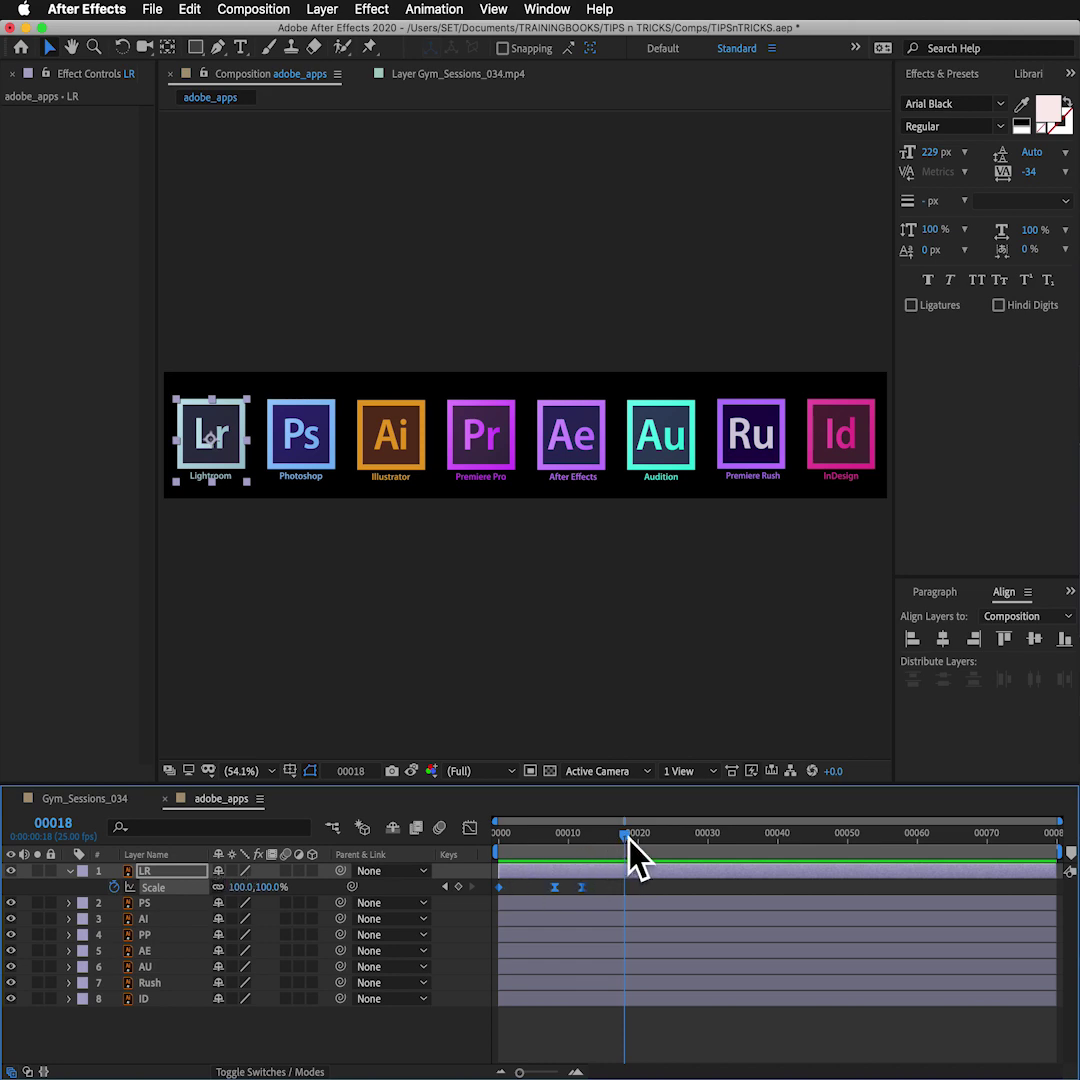
pyautogui.moveTo(629, 839); pyautogui.dragTo(478, 866)
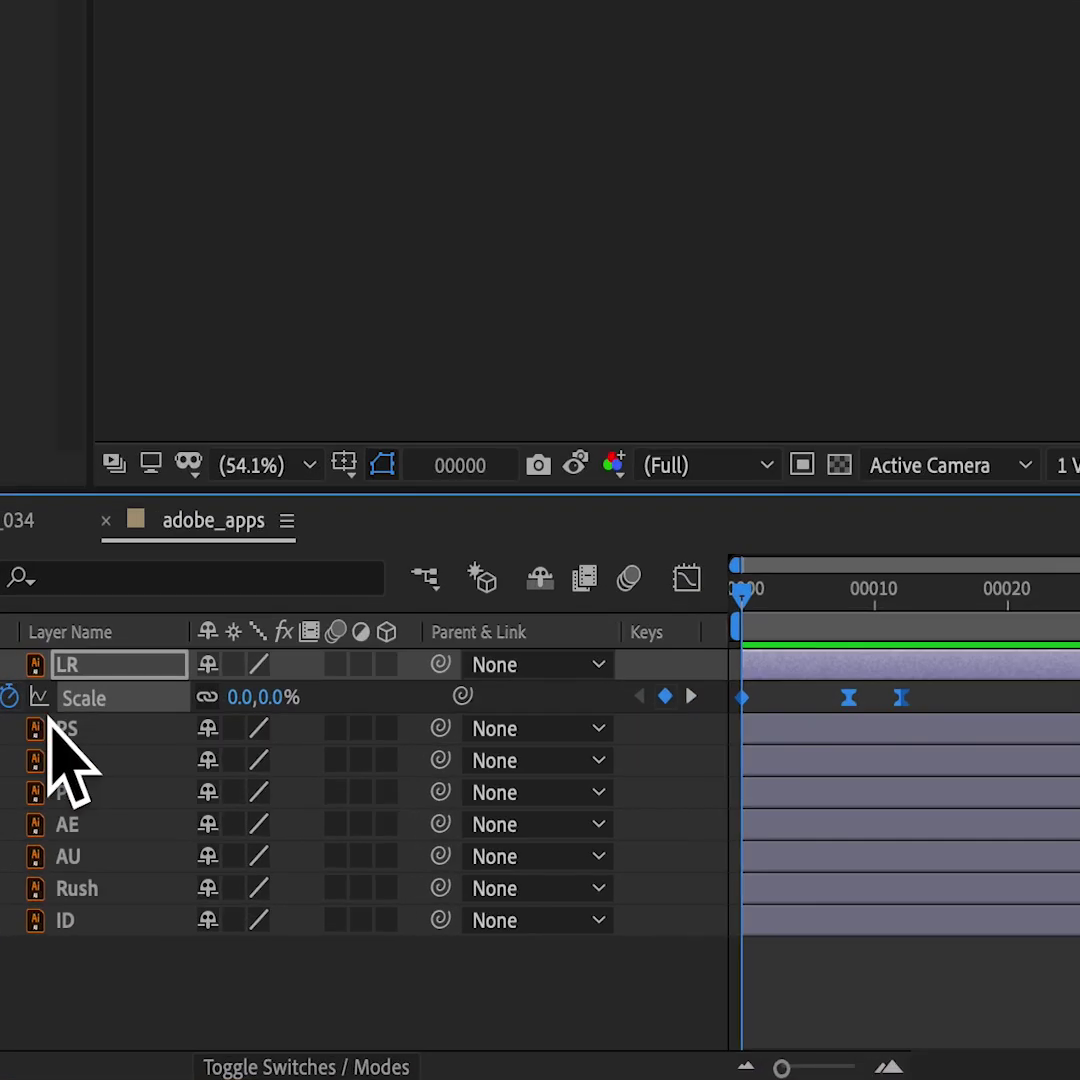
pyautogui.click(140, 903)
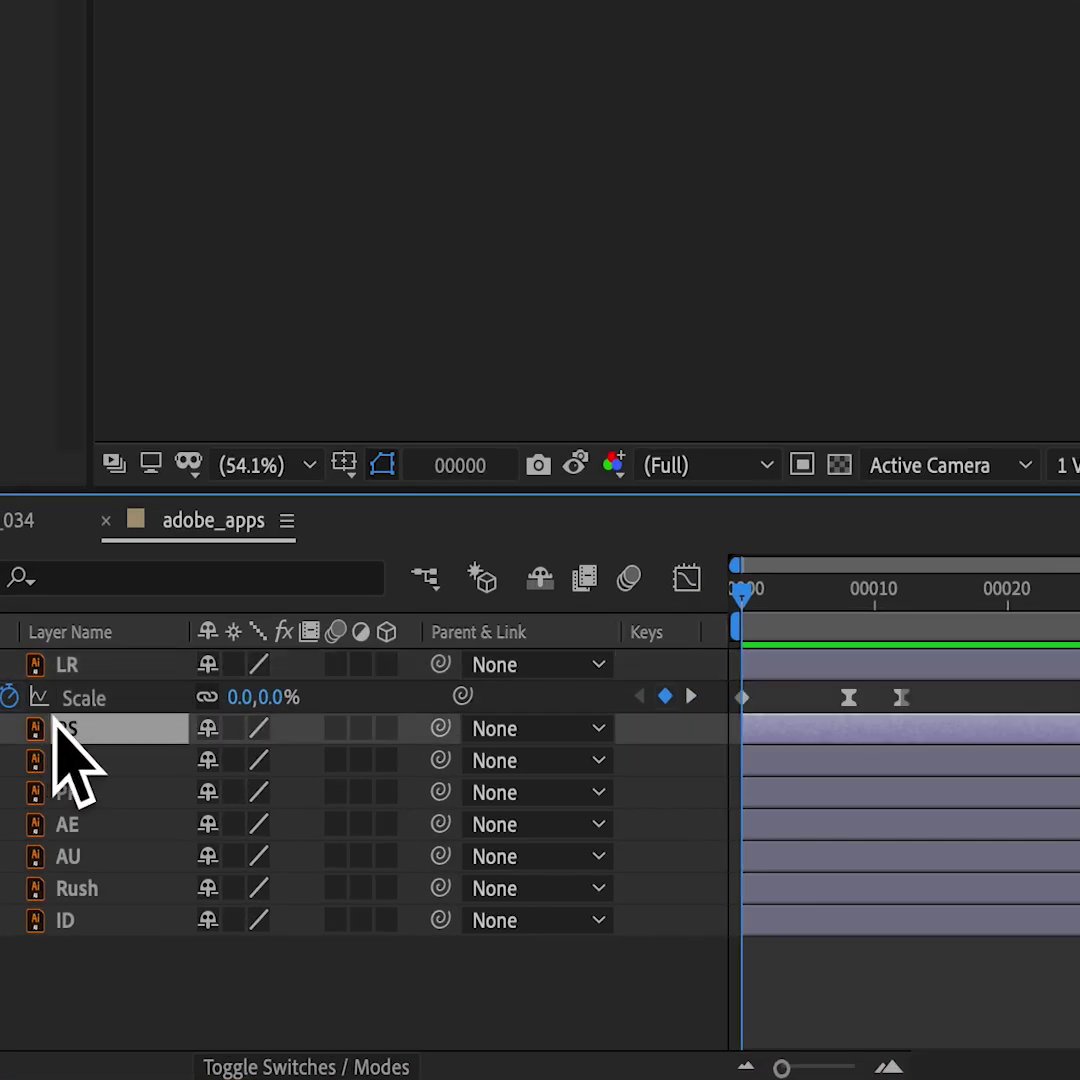
pyautogui.keyDown('shift'); pyautogui.click(70, 925); pyautogui.keyUp('shift')
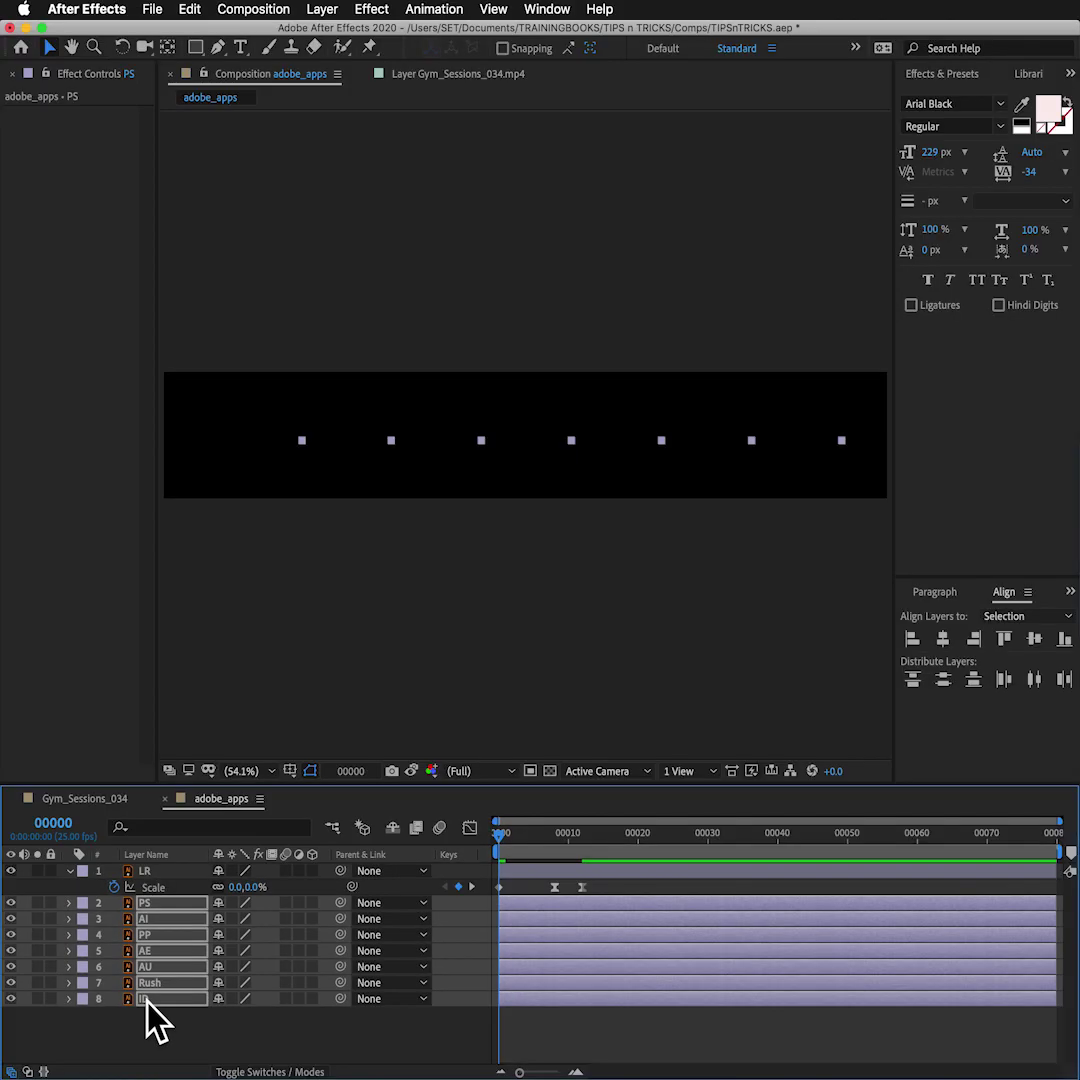
pyautogui.press('space')
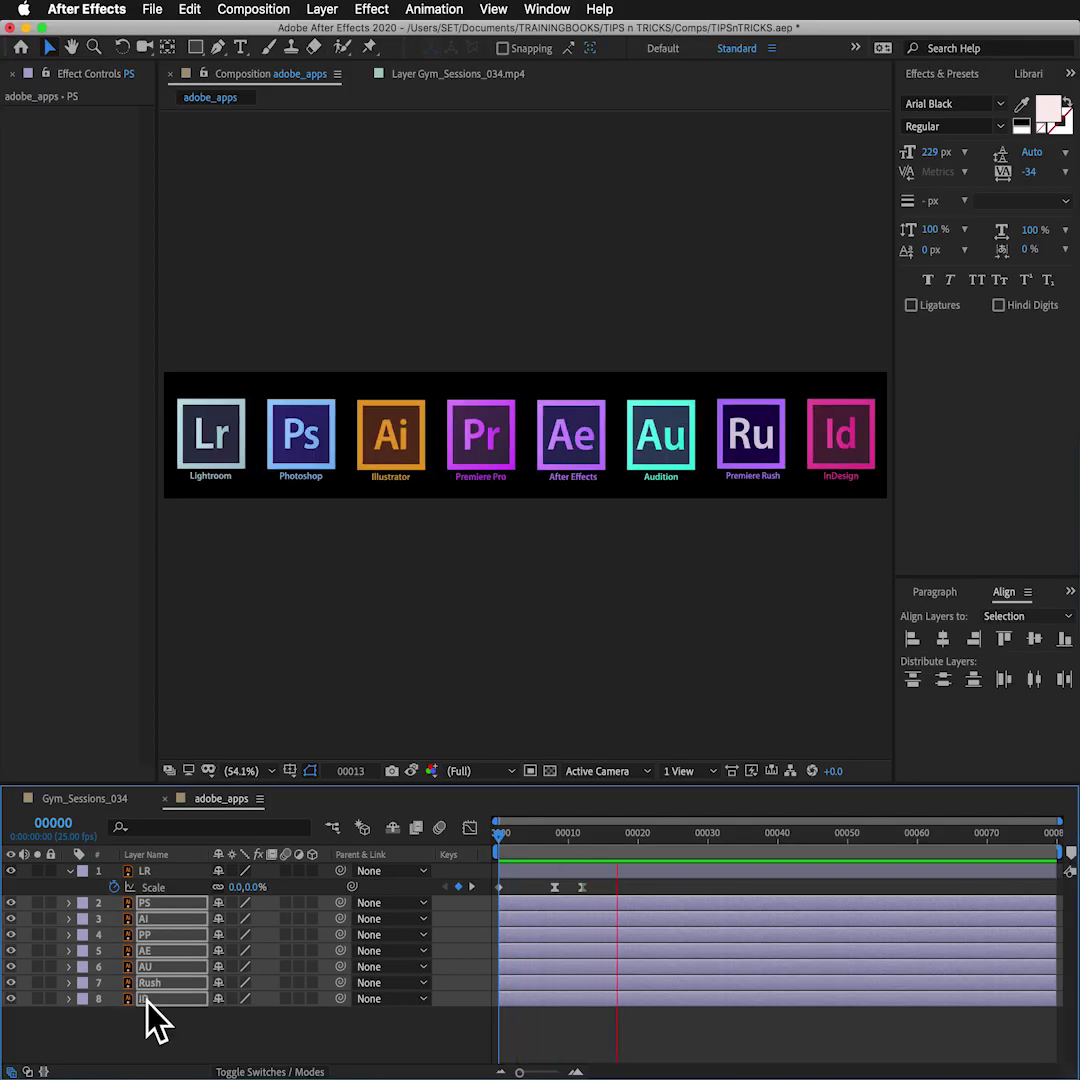
pyautogui.click(69, 870)
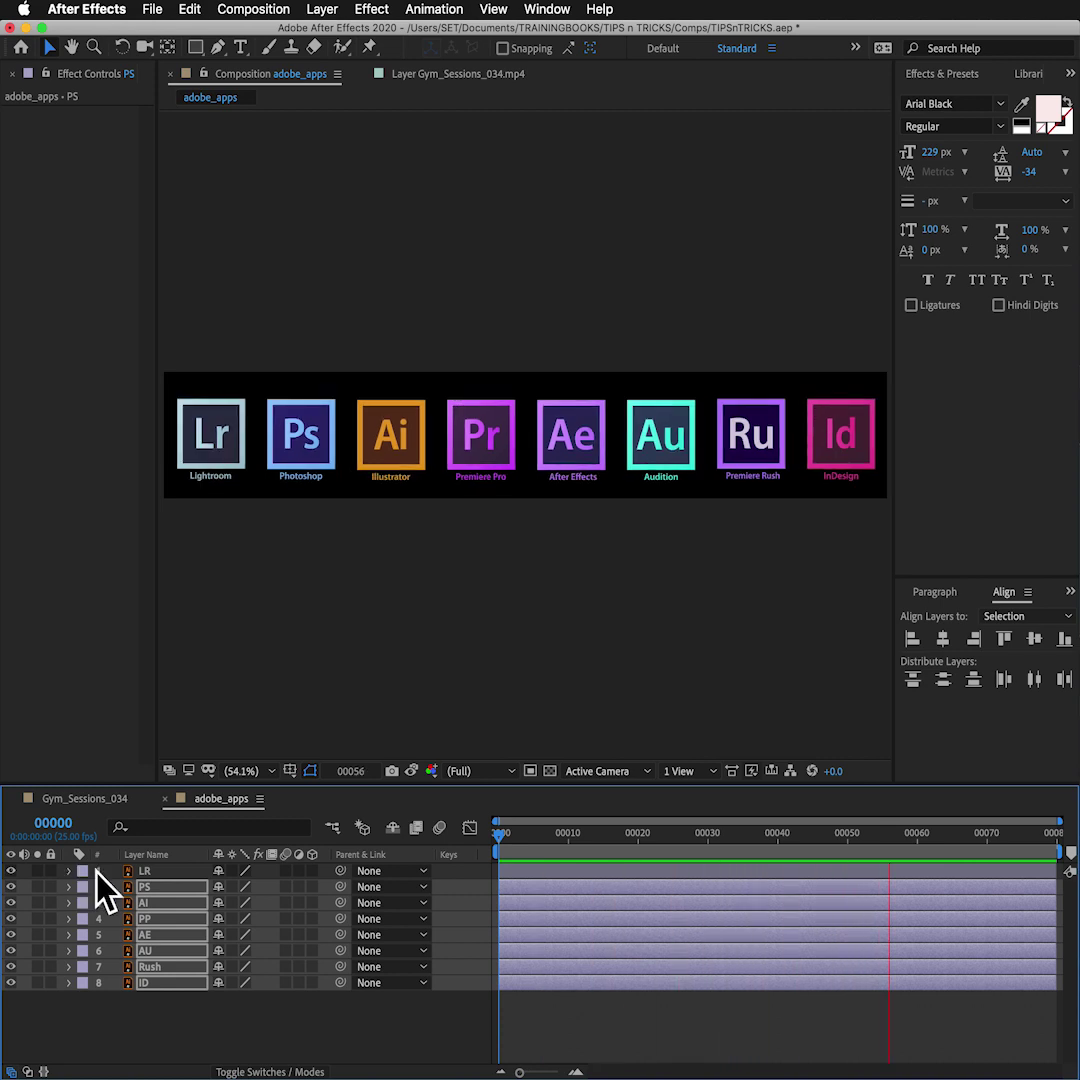
# - Select all eight layers and open Sequence Layers with Overlap on and a 76-frame duration
pyautogui.click(145, 870)
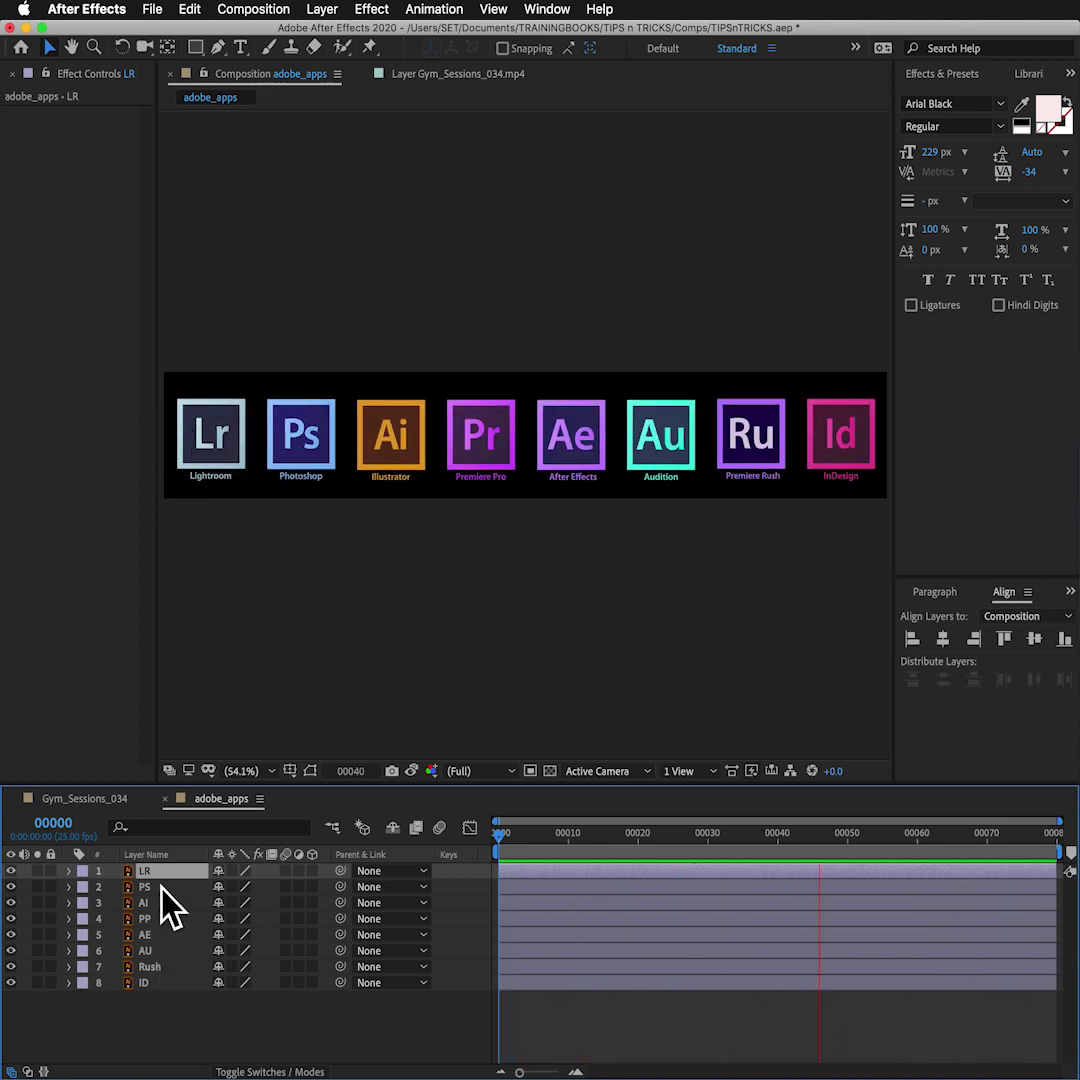
pyautogui.keyDown('shift'); pyautogui.click(167, 986); pyautogui.keyUp('shift')
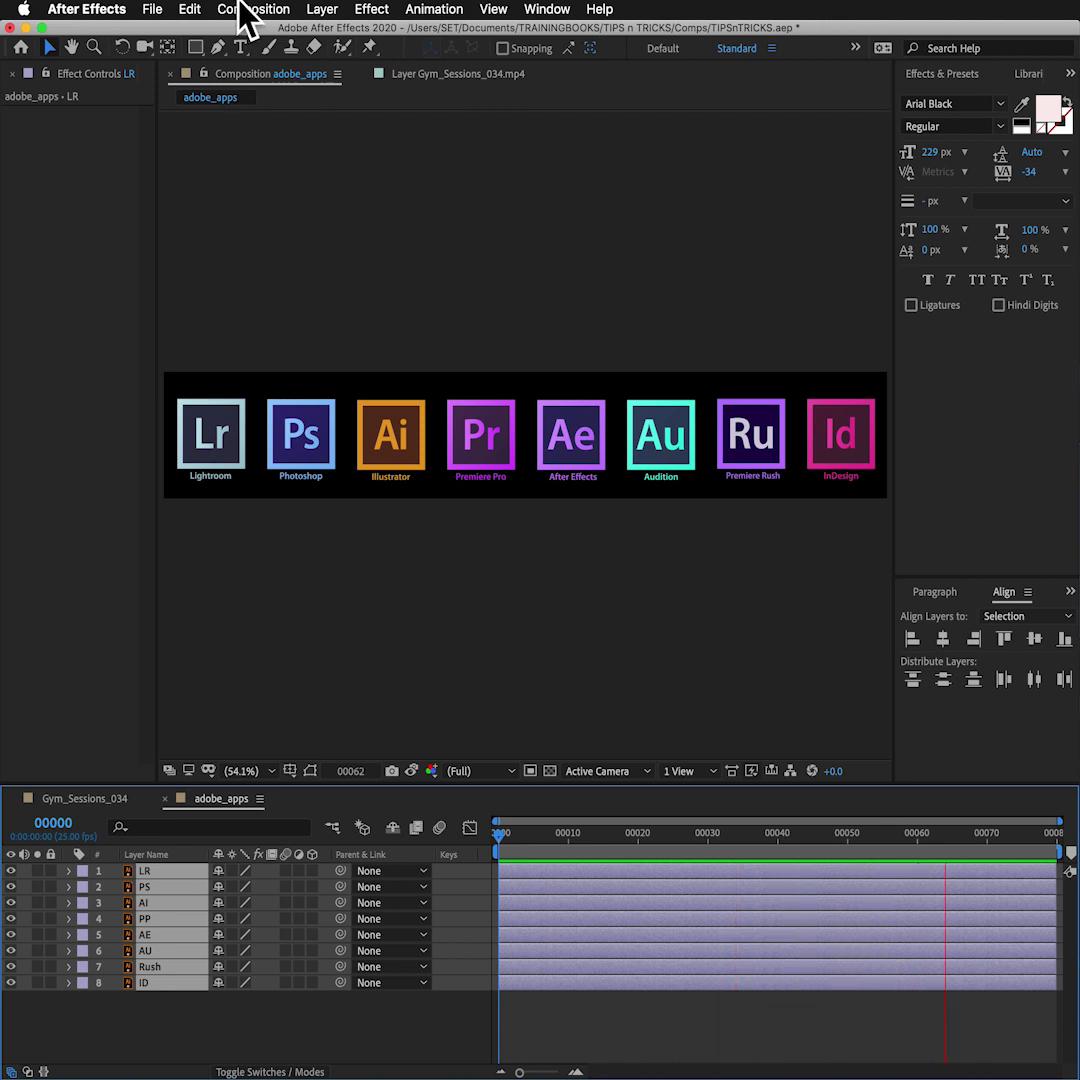
pyautogui.click(432, 10)
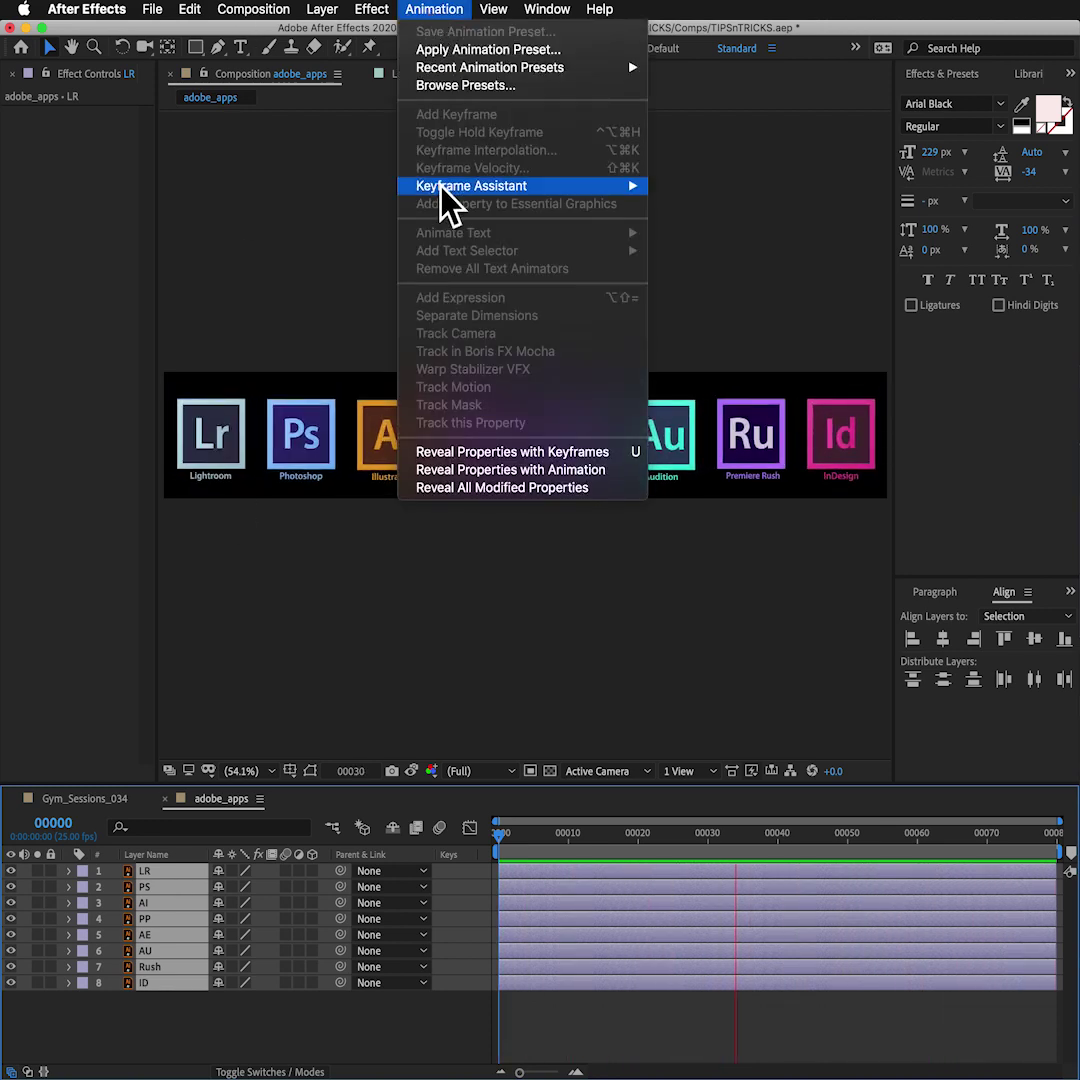
pyautogui.moveTo(458, 190)
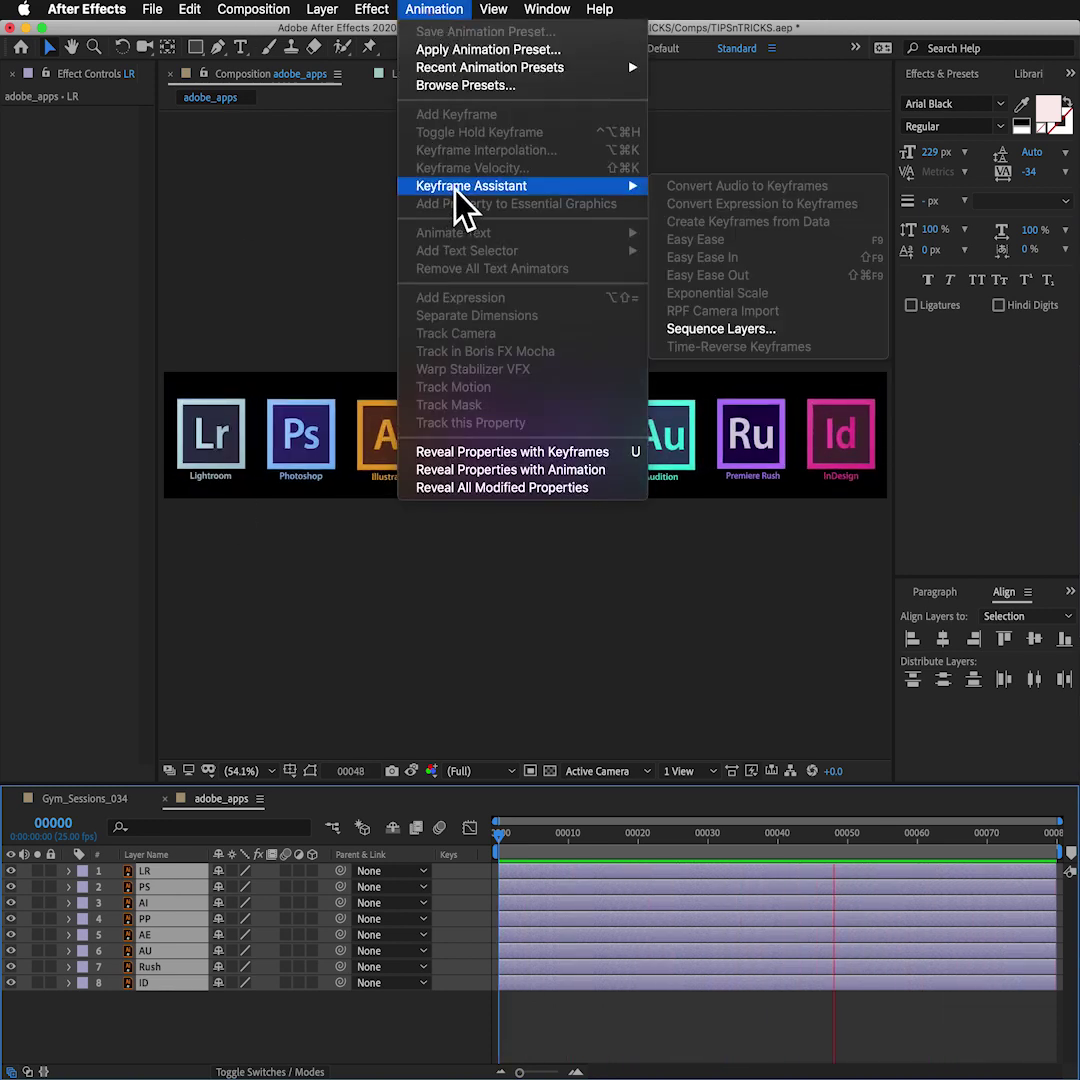
pyautogui.click(748, 328)
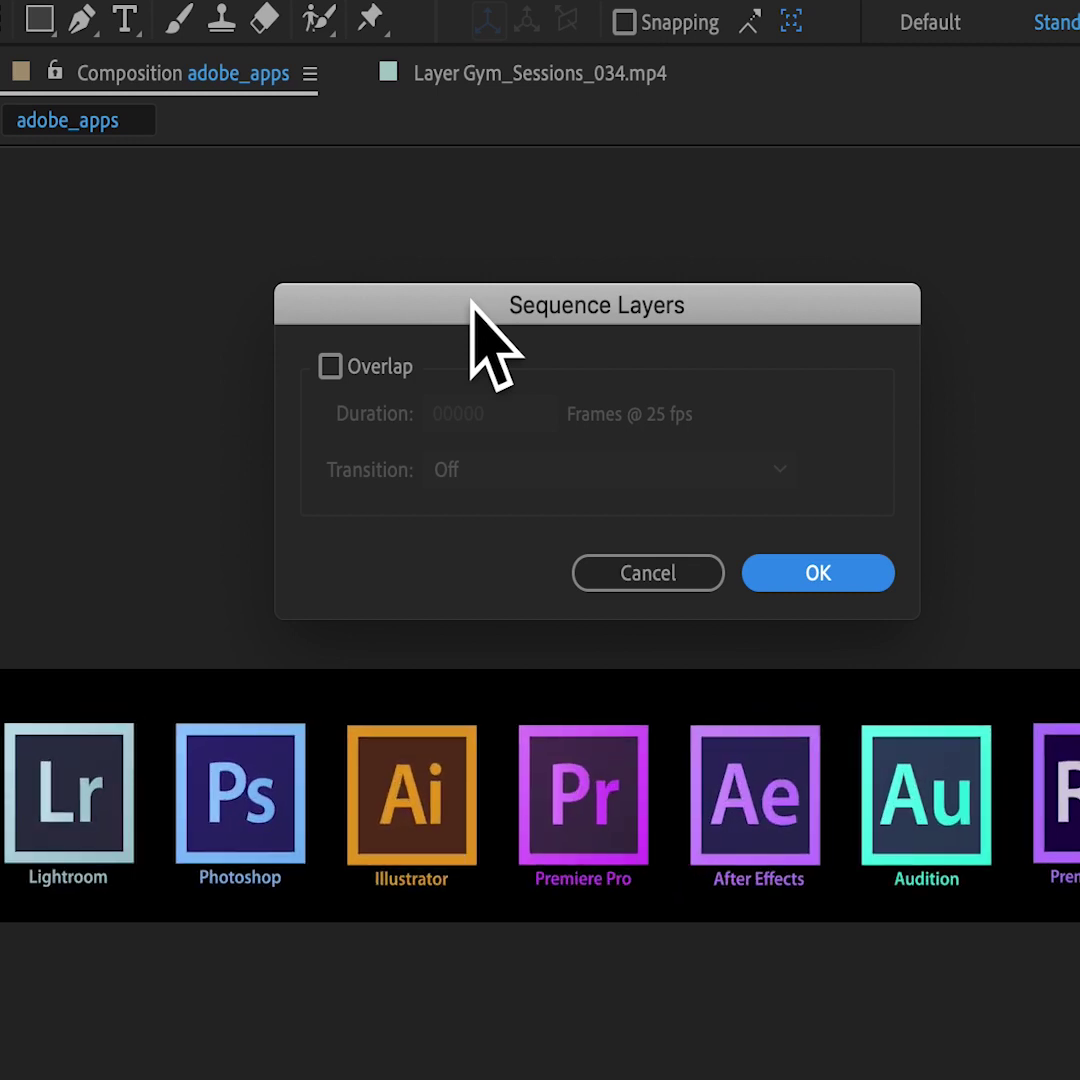
pyautogui.click(340, 370)
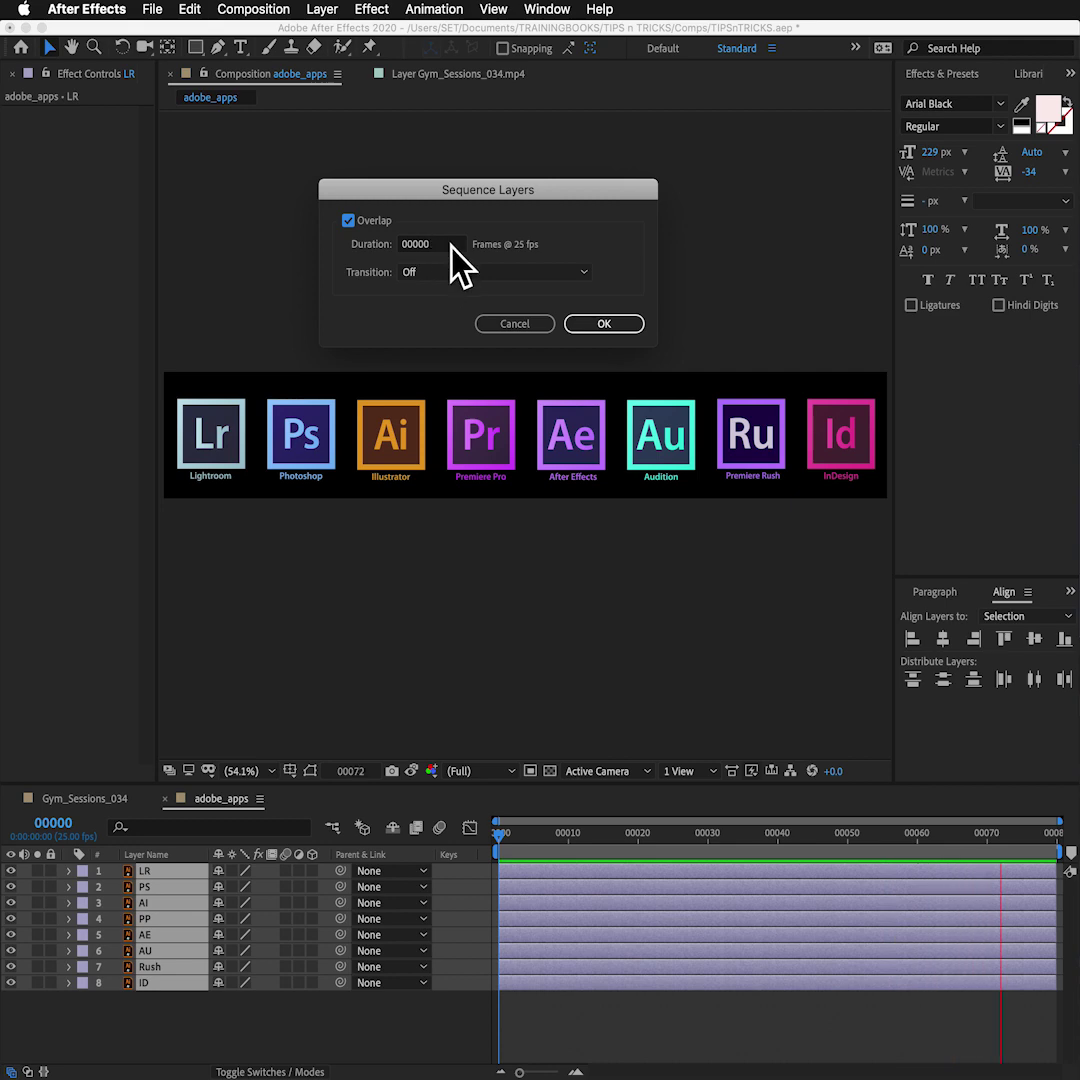
pyautogui.click(412, 244)
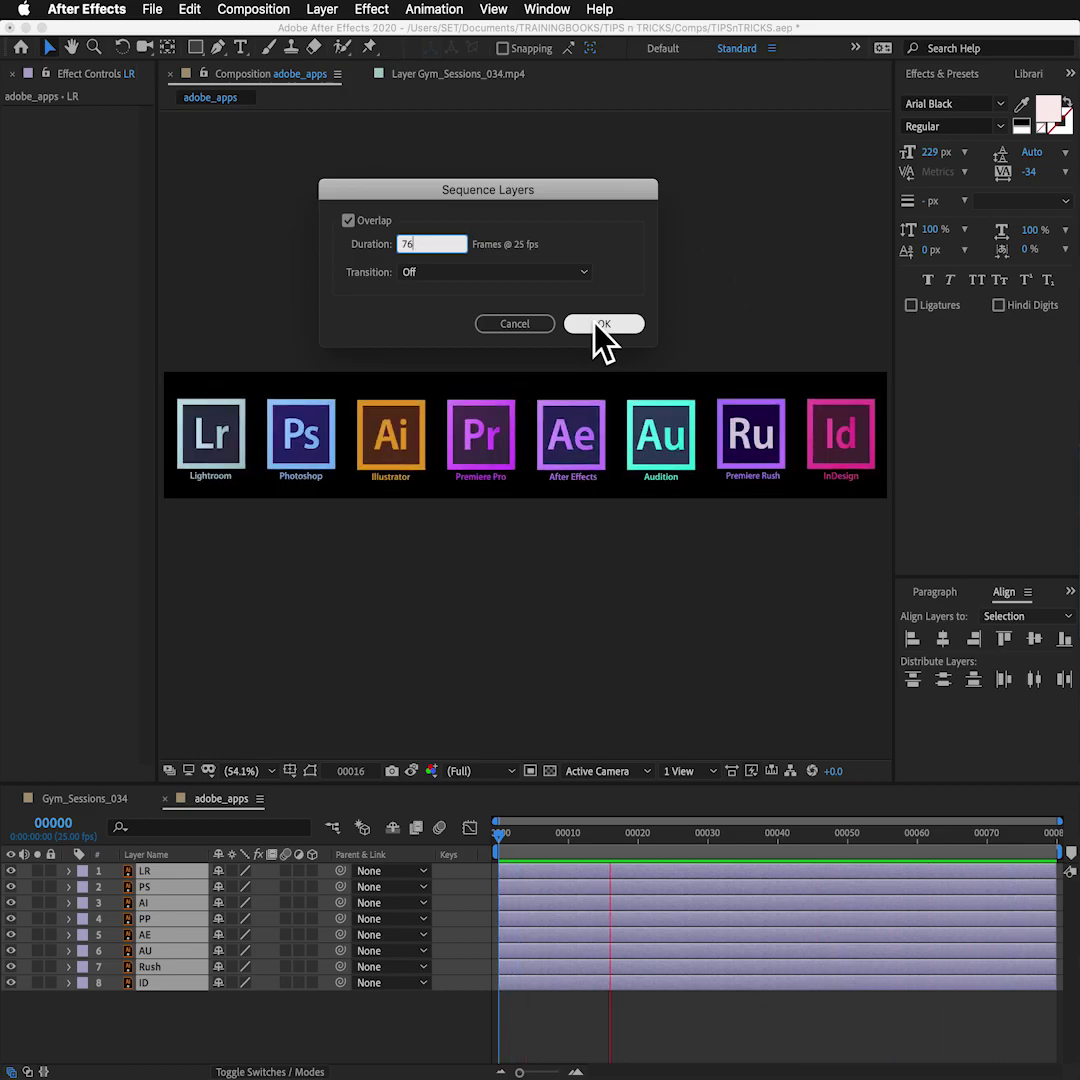
pyautogui.click(596, 324)
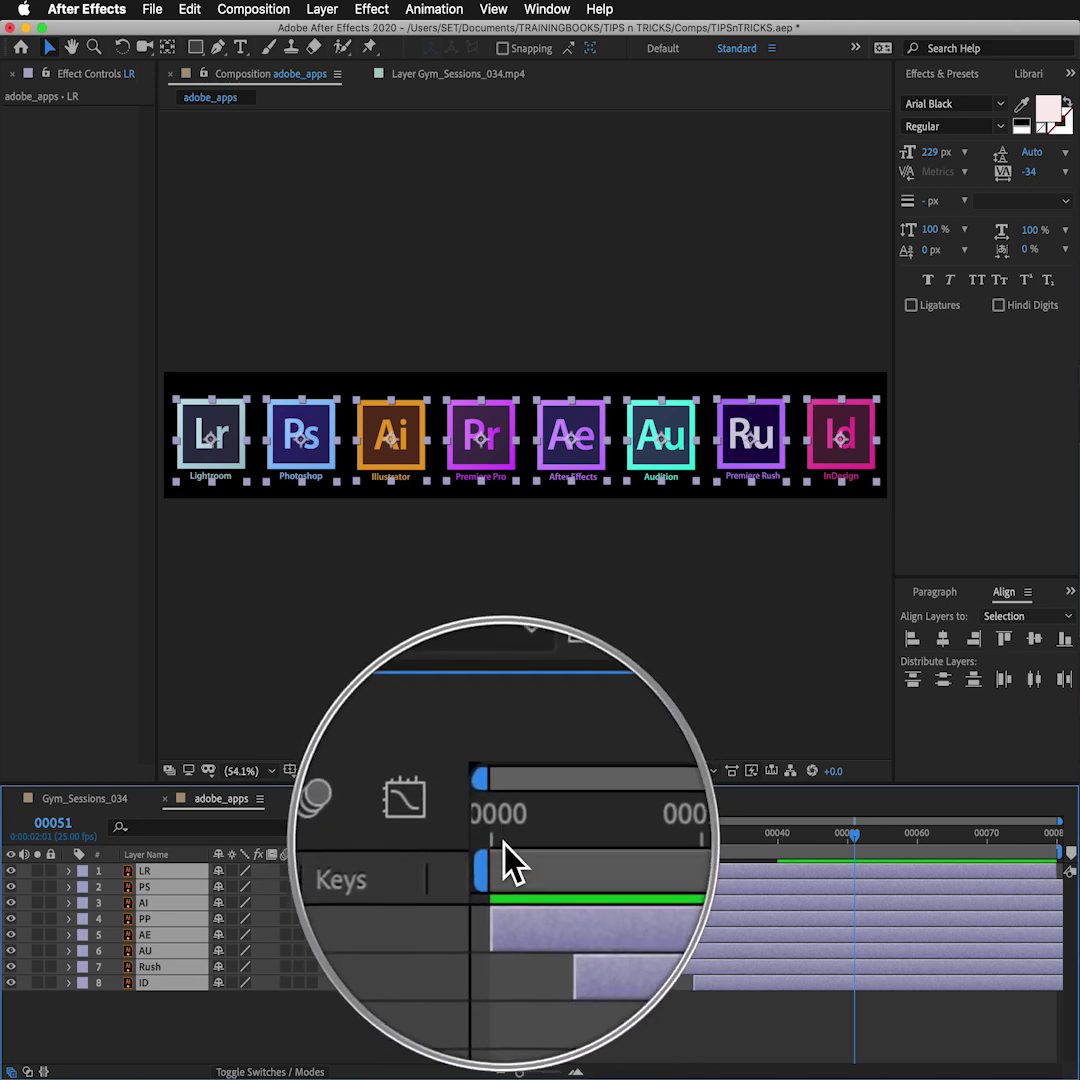
pyautogui.click(499, 834)
pyautogui.moveTo(499, 834)
pyautogui.mouseDown()
pyautogui.moveTo(561, 834)
pyautogui.moveTo(492, 836)
pyautogui.mouseUp()
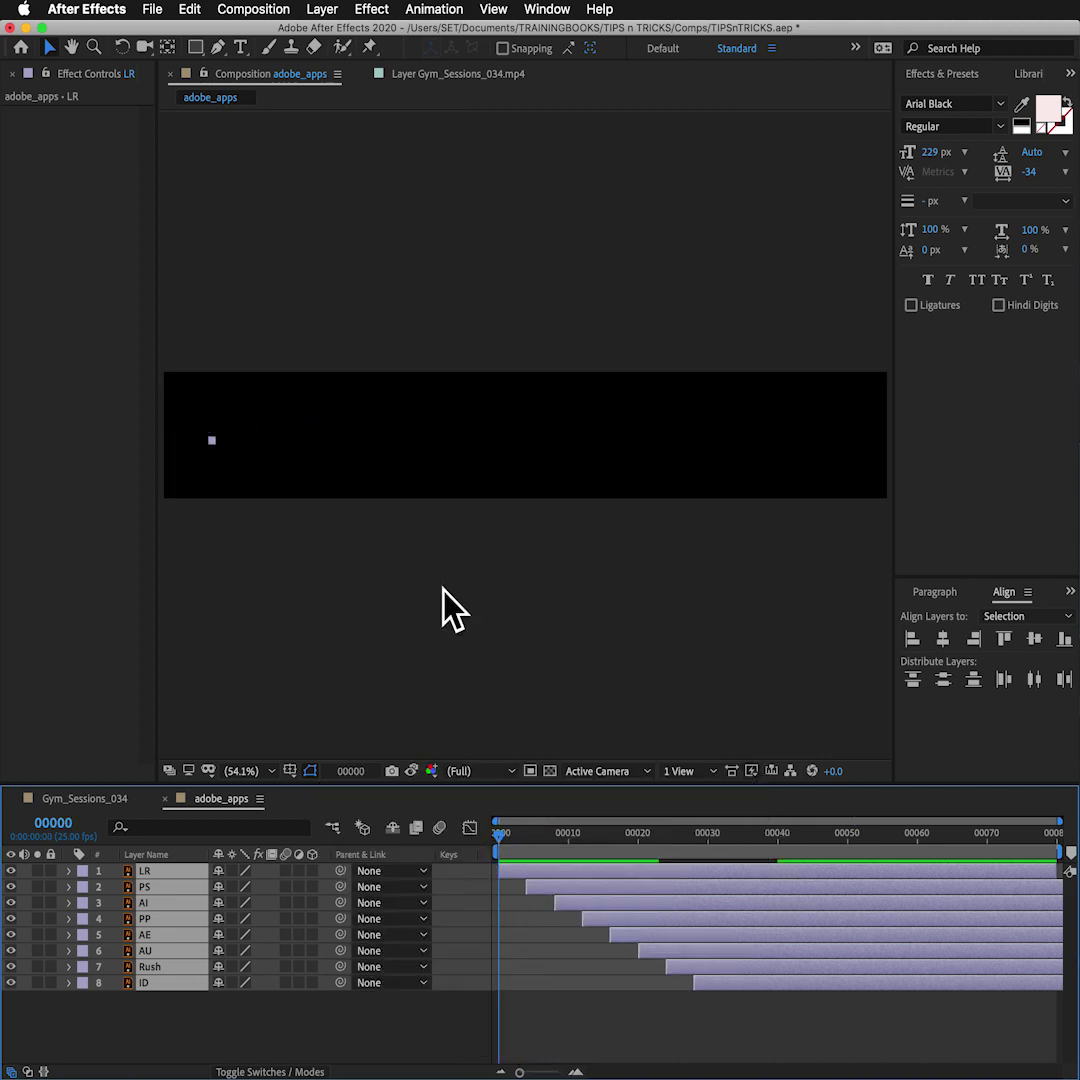
pyautogui.press('space')
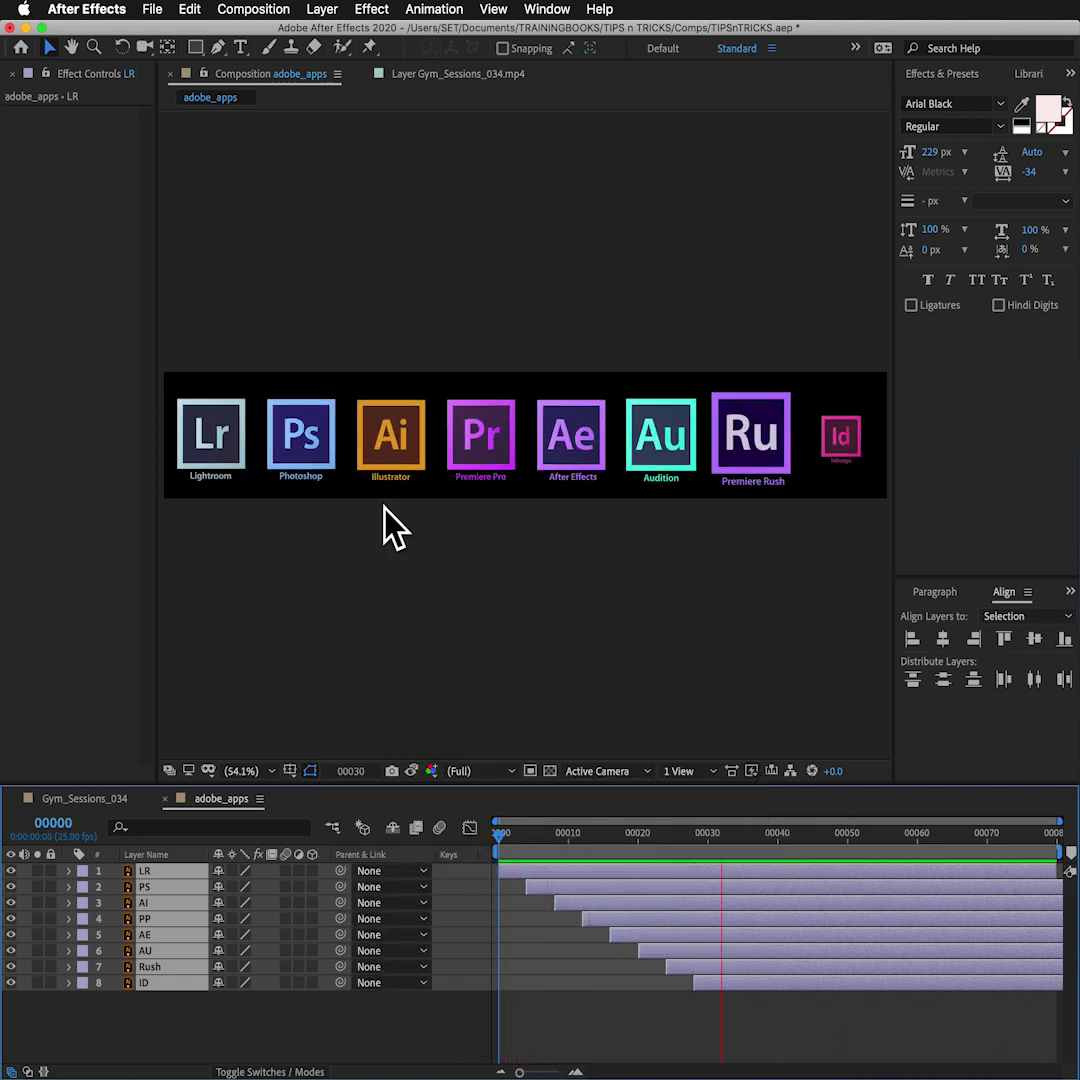